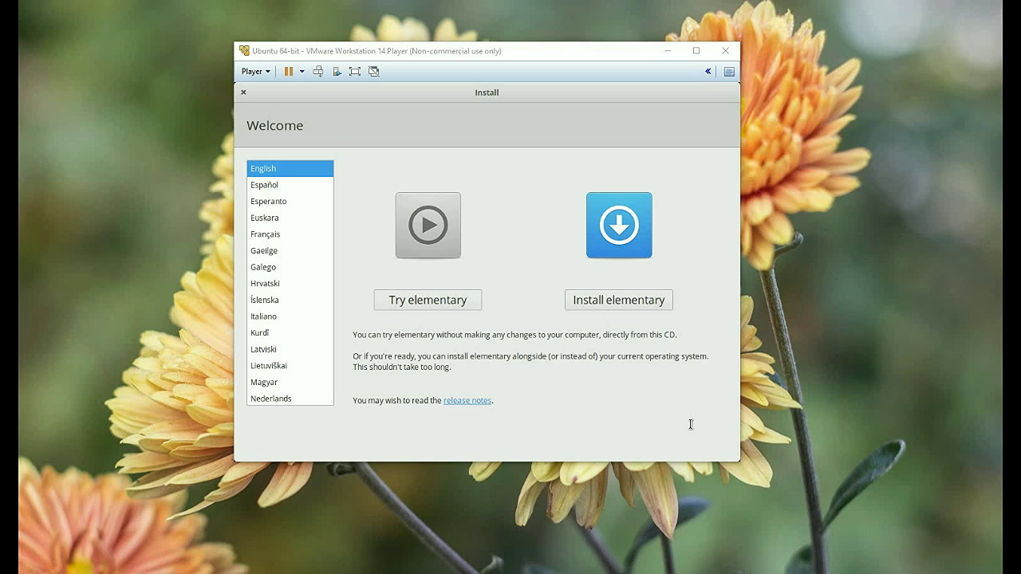
Step: Switch the installer language from Français to Русский and start installing elementary OS
{"action": "left_click", "coordinate": [269, 249]}
{"action": "left_click", "coordinate": [269, 237]}
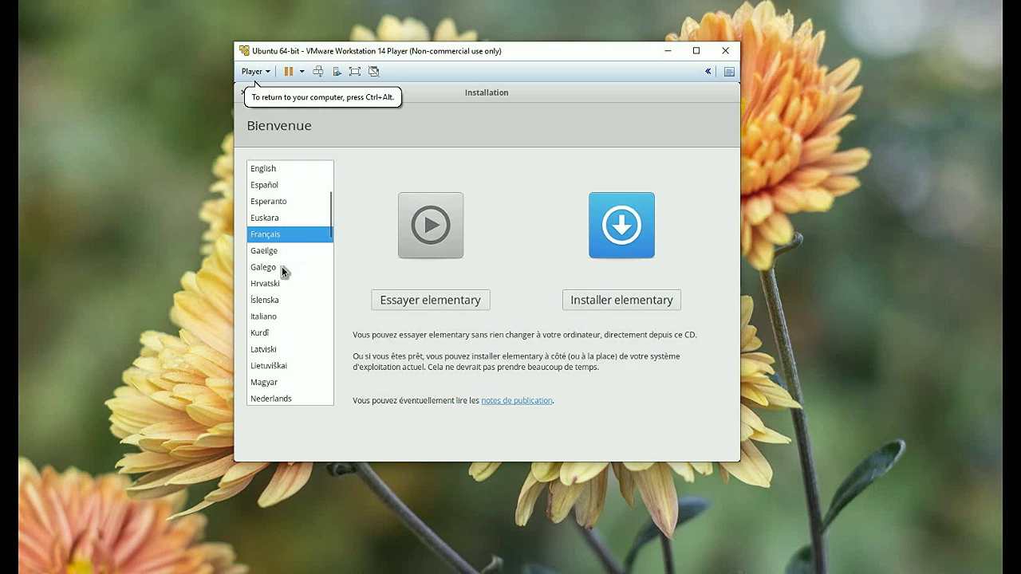
{"action": "left_click_drag", "start_coordinate": [329, 236], "coordinate": [324, 314]}
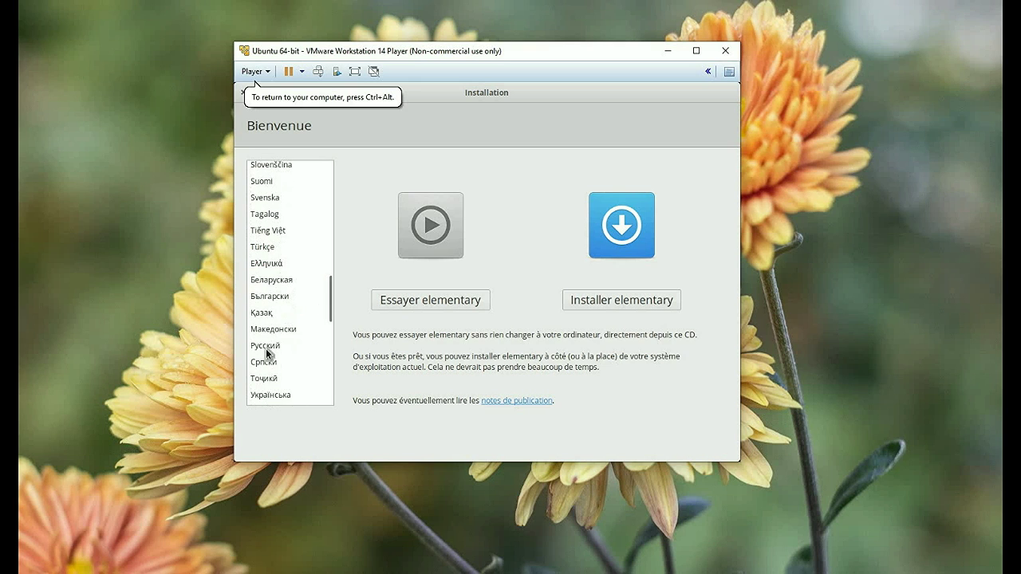
{"action": "left_click", "coordinate": [267, 346]}
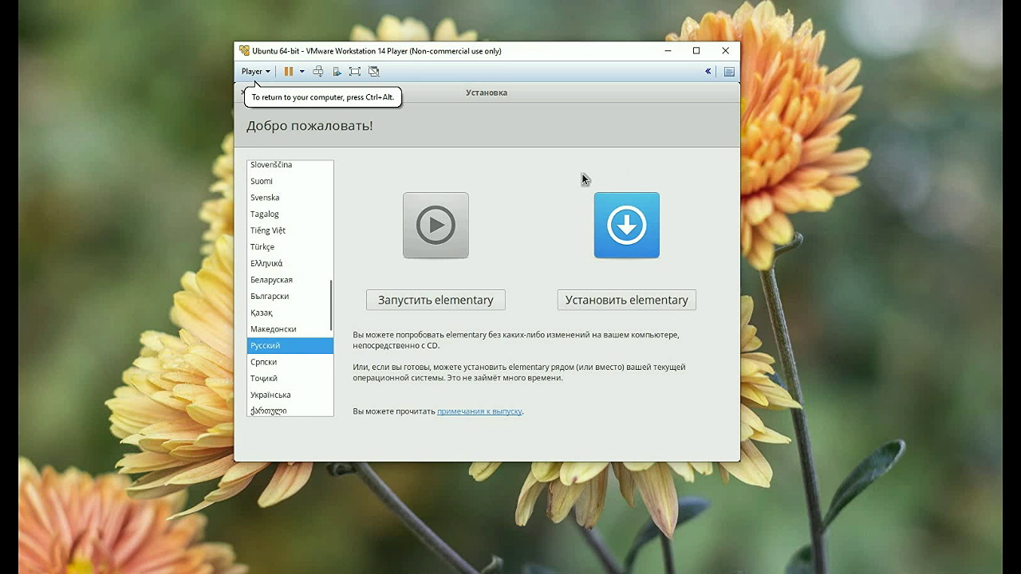
{"action": "left_click", "coordinate": [618, 302]}
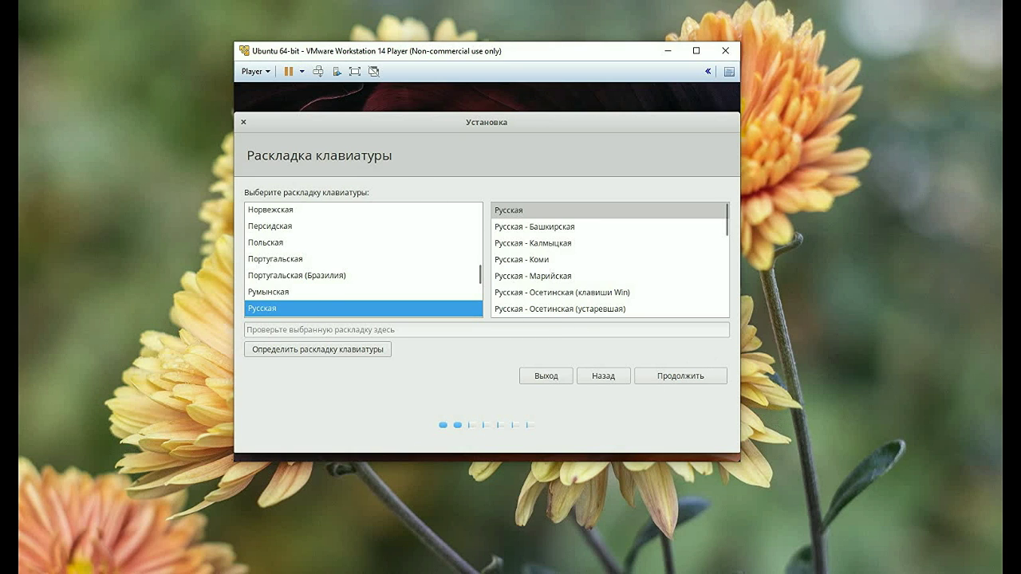
Step: Accept the Russian layout and update defaults, choose Стереть диск, confirm writing changes, keep Minsk
{"action": "left_click", "coordinate": [683, 375]}
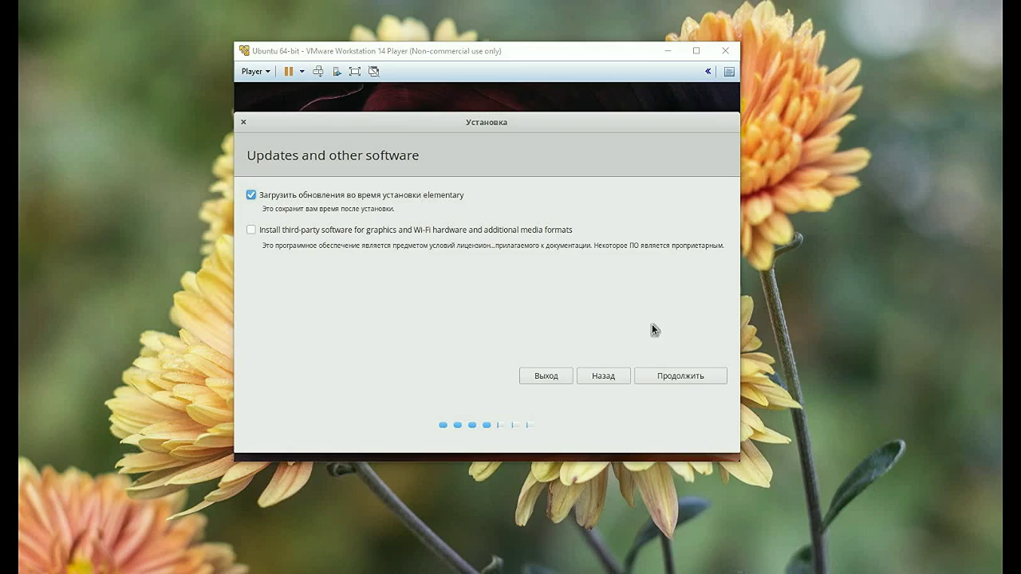
{"action": "left_click", "coordinate": [679, 375]}
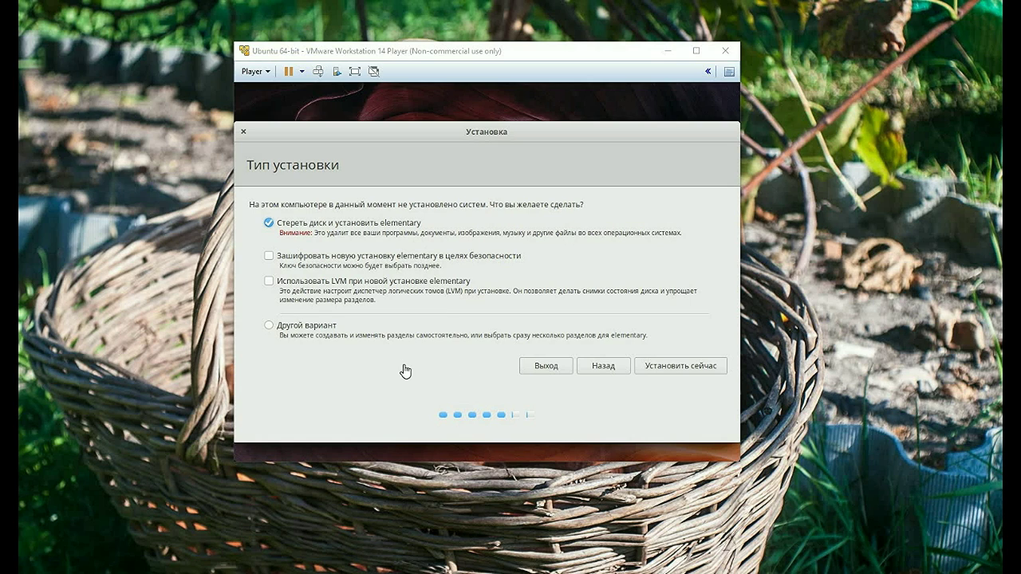
{"action": "left_click", "coordinate": [679, 366]}
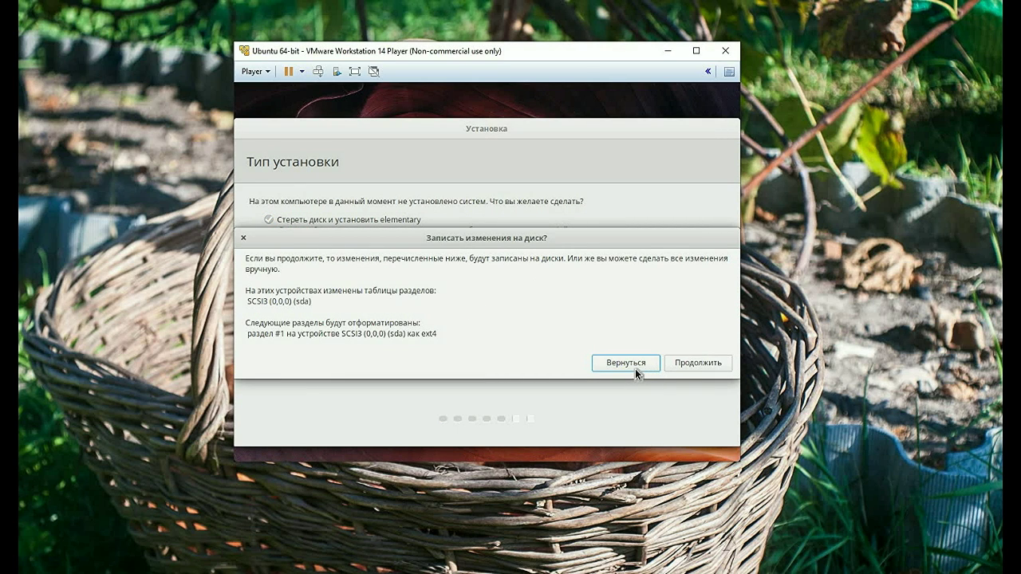
{"action": "left_click", "coordinate": [695, 364]}
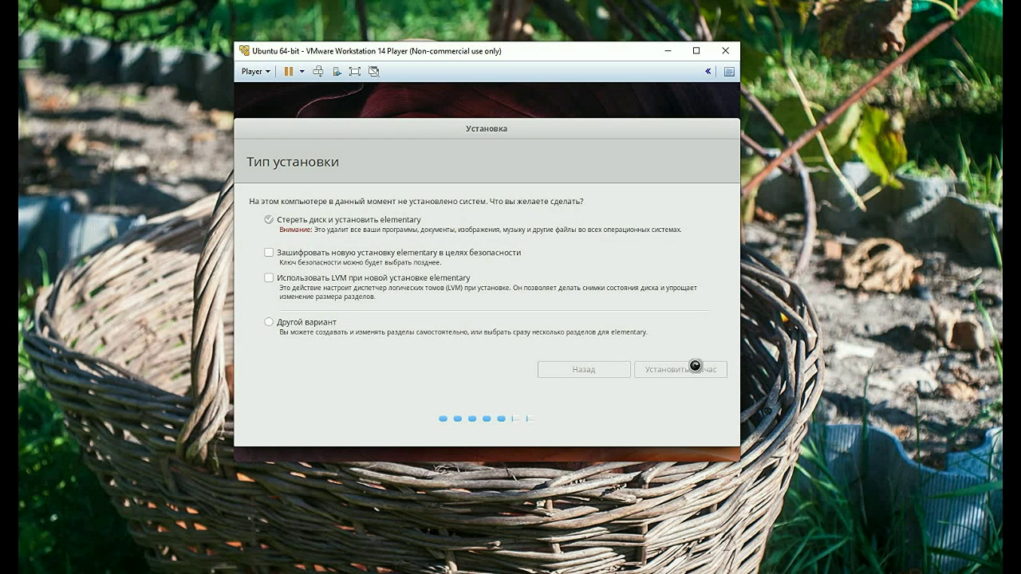
{"action": "left_click", "coordinate": [686, 370]}
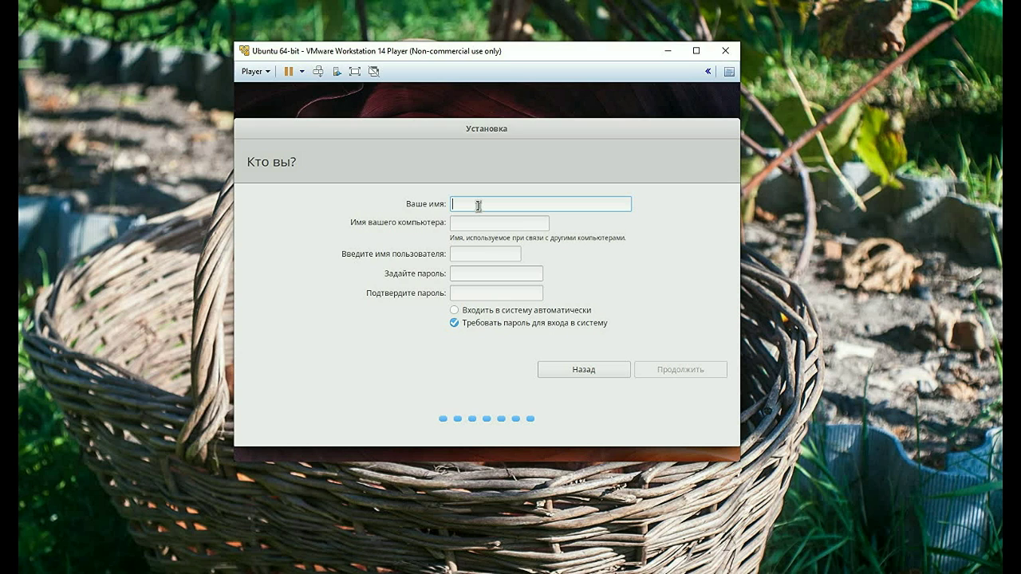
Step: Enter the account name and password, confirm the password, enable automatic login, and continue
{"action": "type", "text": "test"}
{"action": "left_click", "coordinate": [473, 273]}
{"action": "type", "text": "123"}
{"action": "left_click", "coordinate": [454, 293]}
{"action": "type", "text": "123"}
{"action": "left_click", "coordinate": [454, 310]}
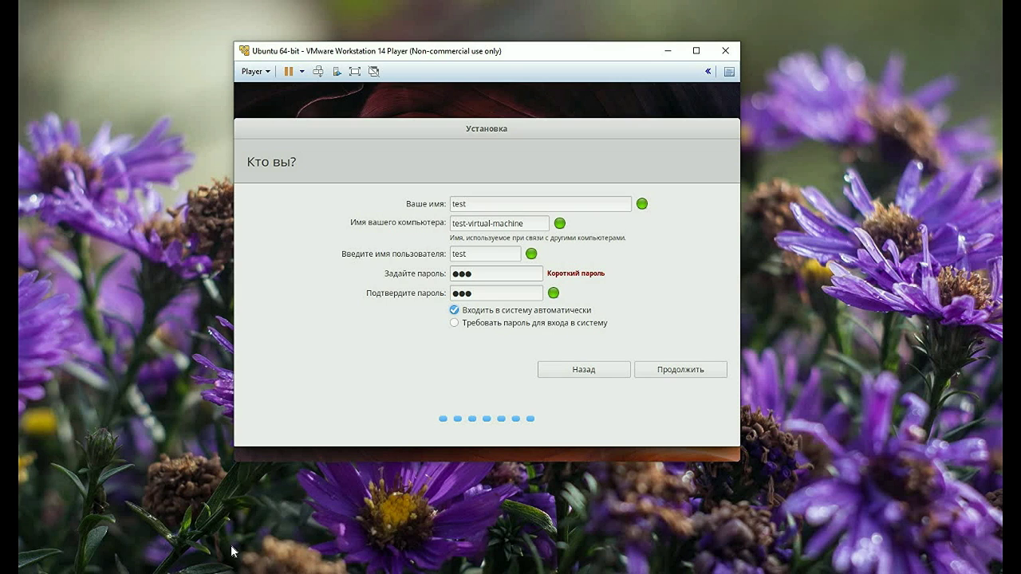
{"action": "left_click", "coordinate": [174, 395]}
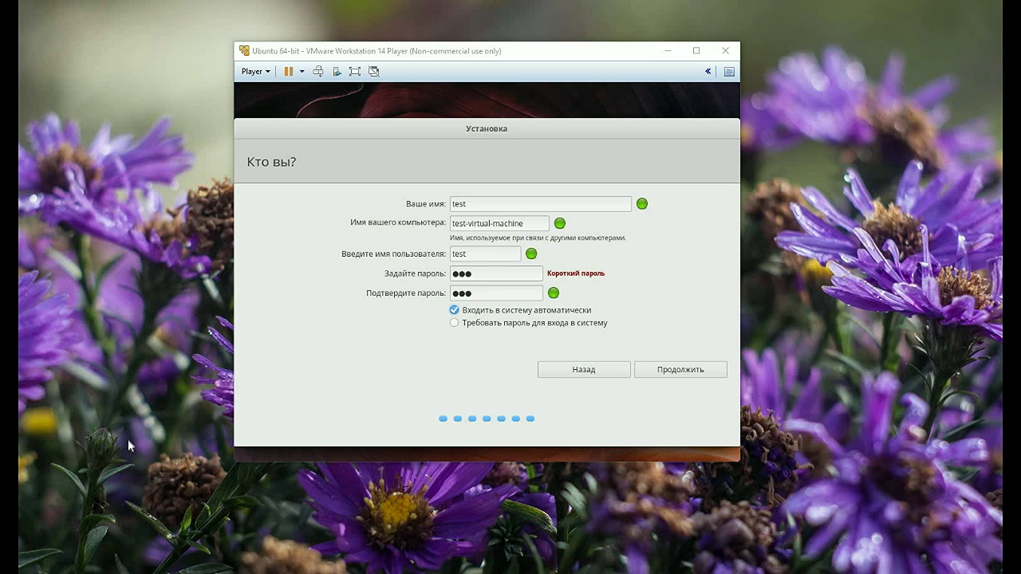
{"action": "left_click", "coordinate": [690, 371]}
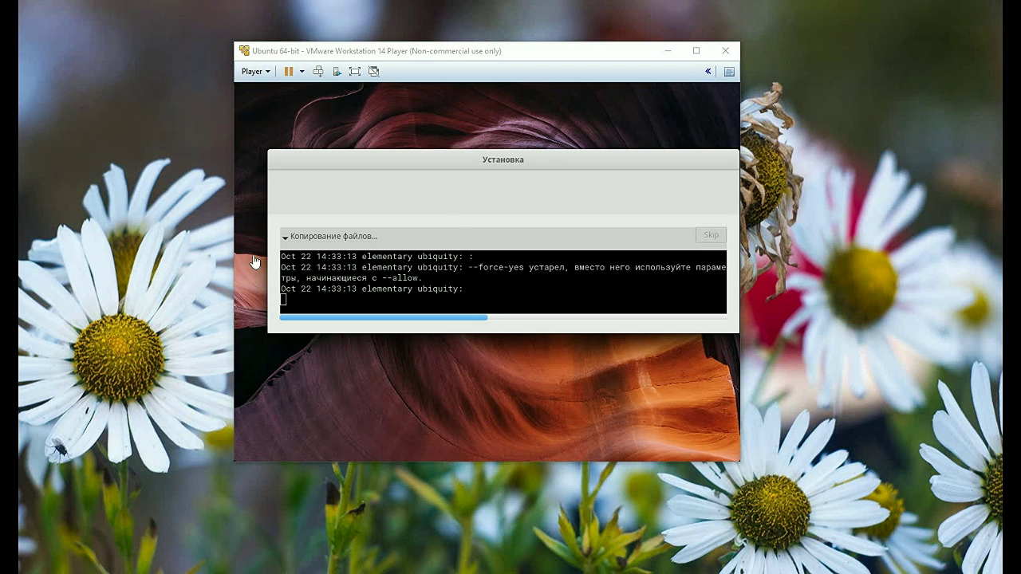
Step: Collapse the file-copying log and let installation finish onto the new desktop
{"action": "left_click", "coordinate": [286, 234]}
{"action": "left_click", "coordinate": [285, 235]}
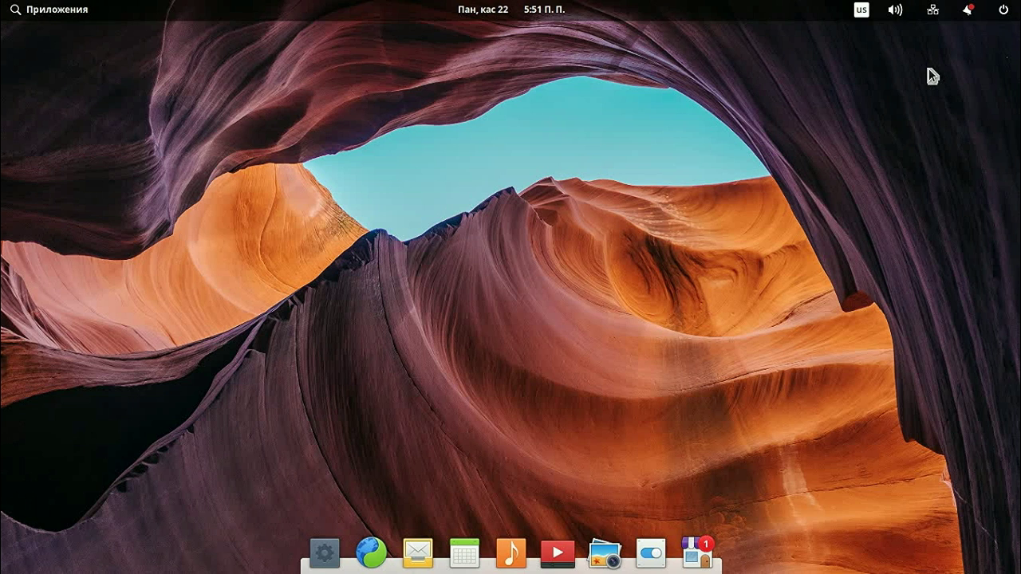
Step: Check the session menu and toggle Не беспокоить on and off in notifications
{"action": "left_click", "coordinate": [1003, 11]}
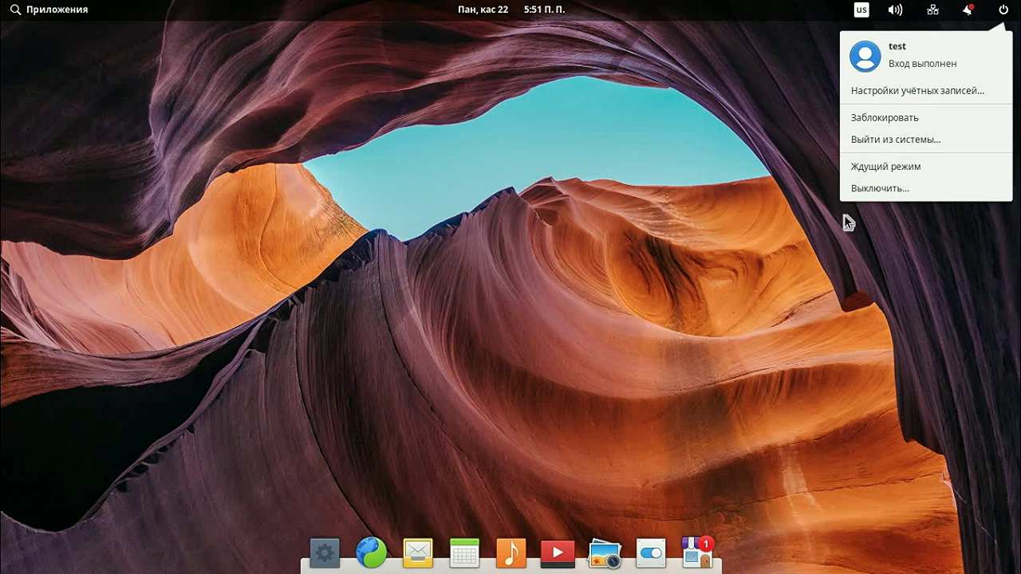
{"action": "mouse_move", "coordinate": [970, 9]}
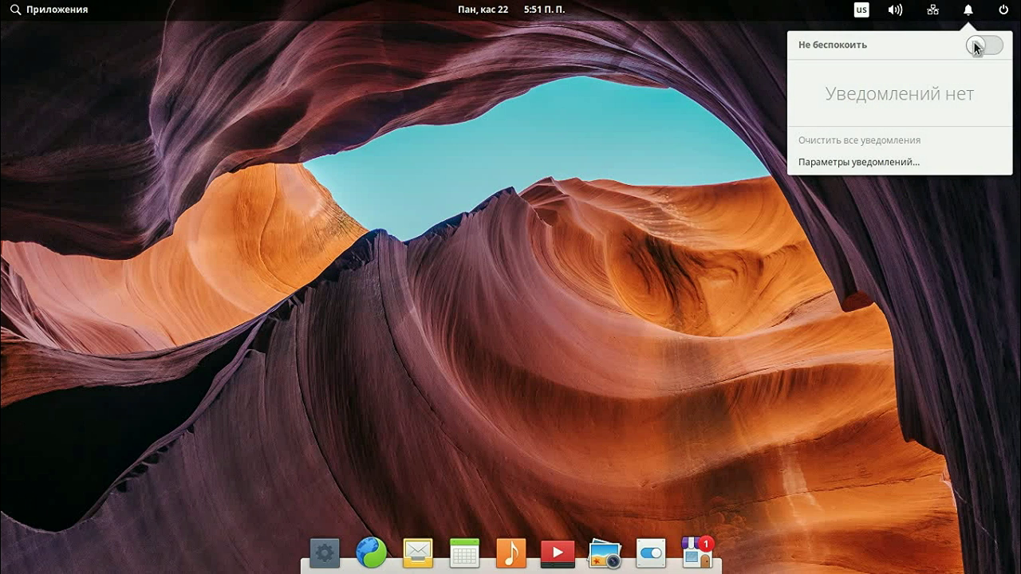
{"action": "left_click", "coordinate": [985, 47]}
{"action": "left_click", "coordinate": [987, 46]}
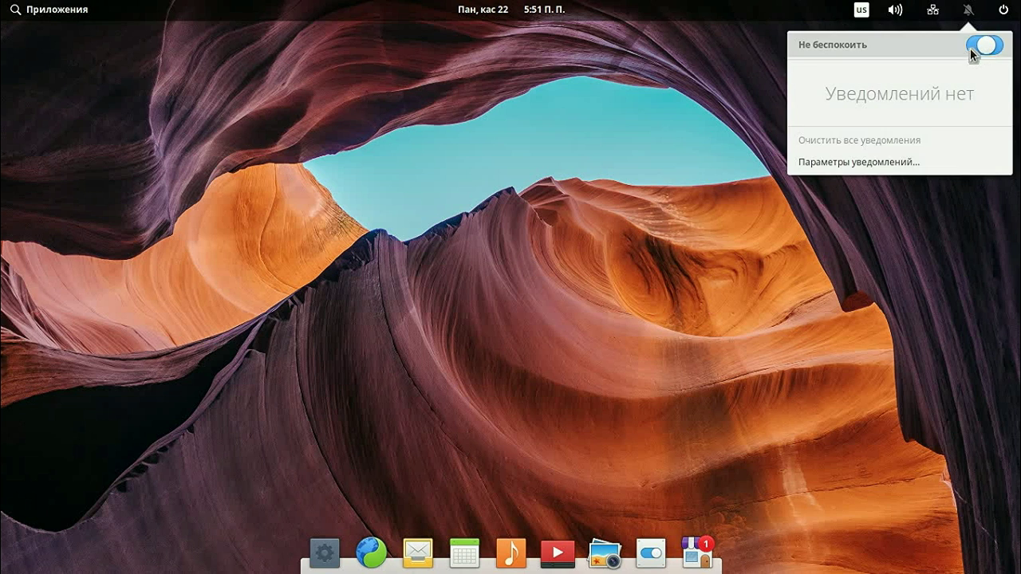
Step: Look at the network and keyboard-layout indicators, then show the October 2018 calendar
{"action": "left_click", "coordinate": [932, 10]}
{"action": "mouse_move", "coordinate": [895, 11]}
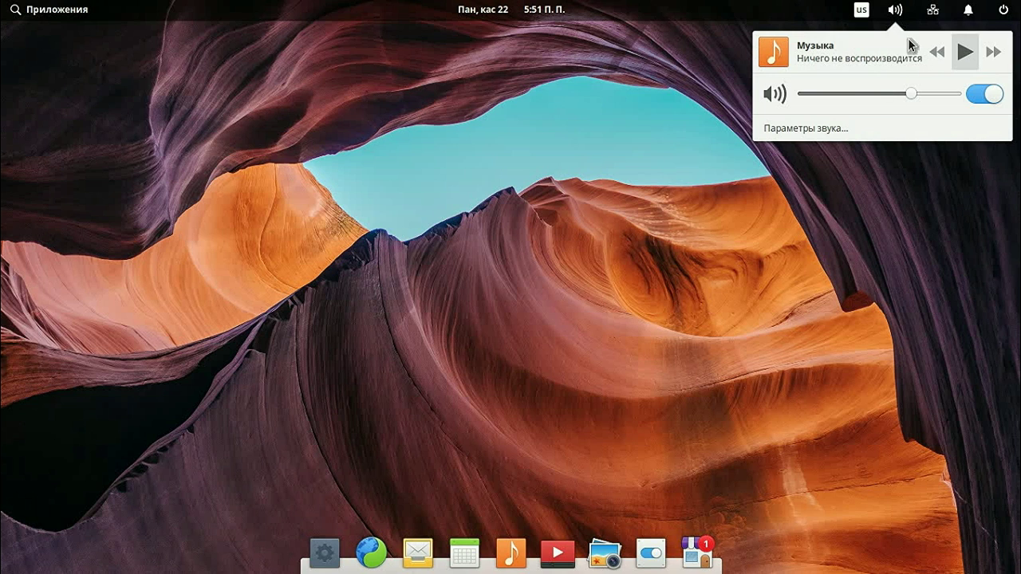
{"action": "left_click", "coordinate": [861, 11]}
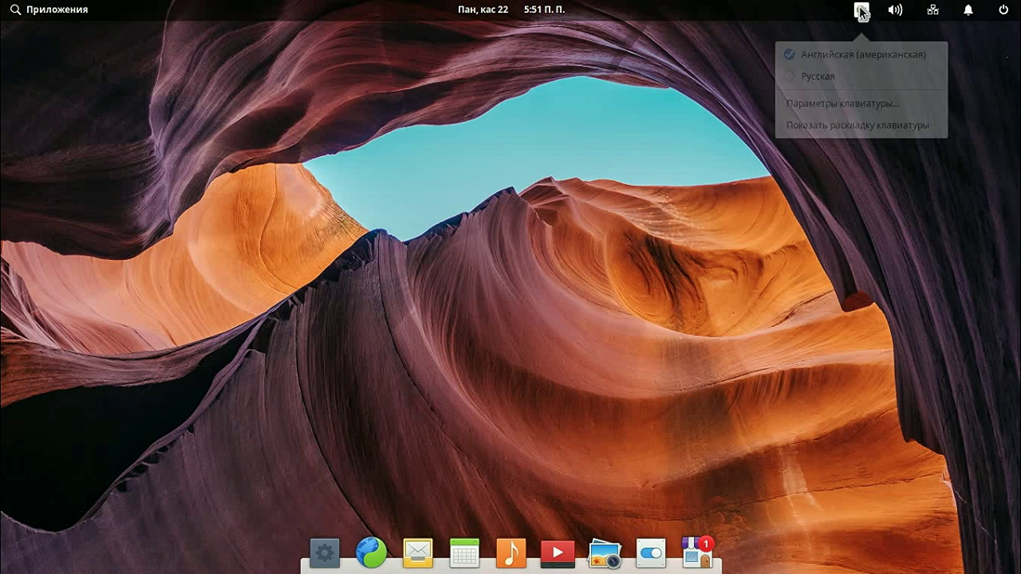
{"action": "left_click", "coordinate": [595, 235]}
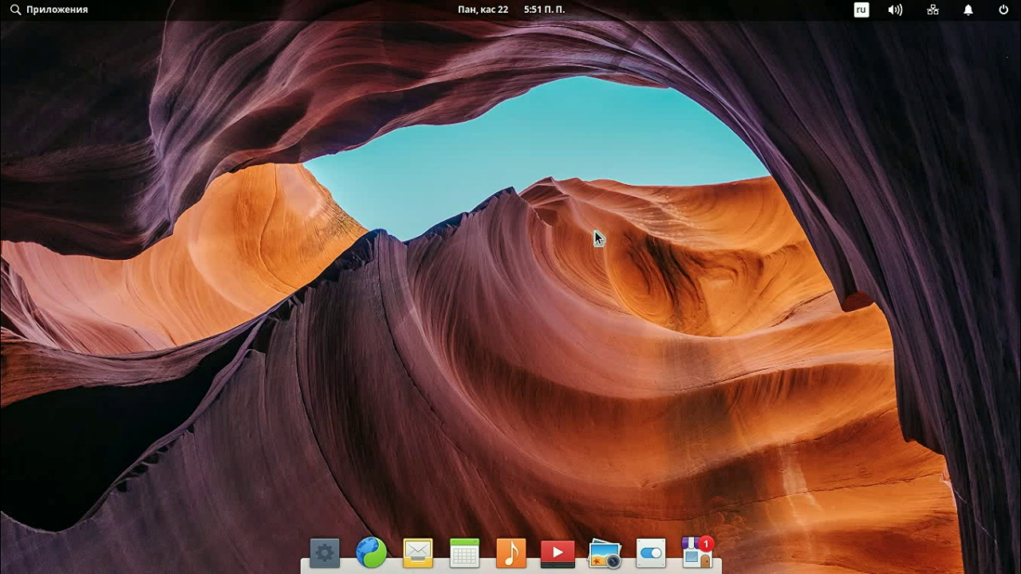
{"action": "left_click", "coordinate": [554, 15]}
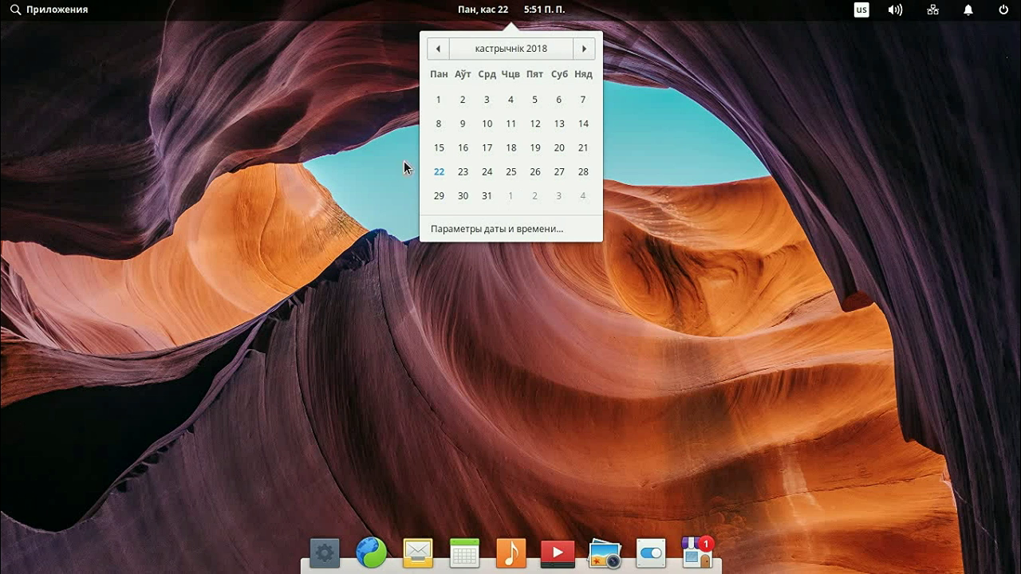
Step: Close the calendar, then reopen and close it twice more
{"action": "left_click", "coordinate": [212, 238]}
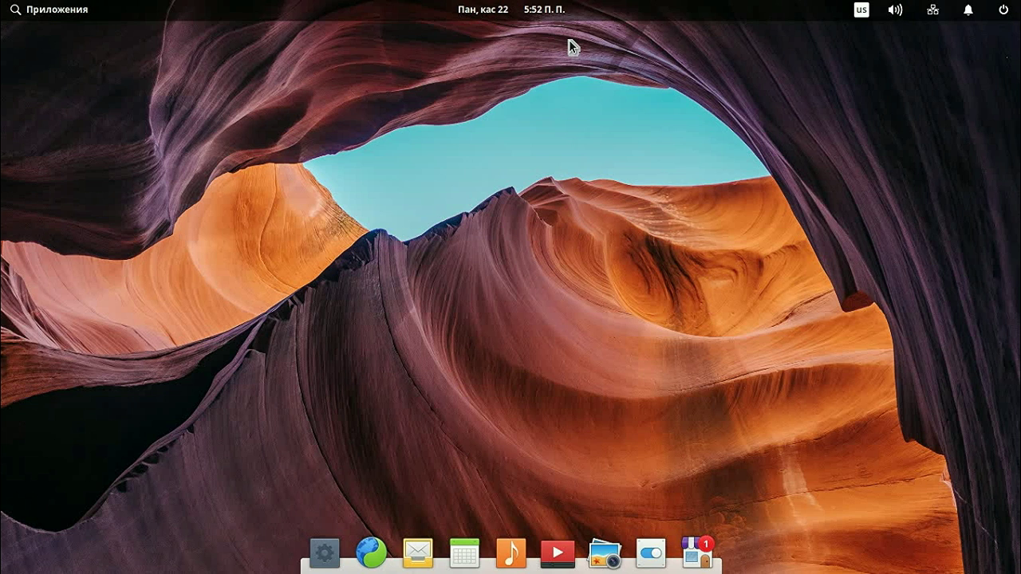
{"action": "left_click", "coordinate": [546, 12]}
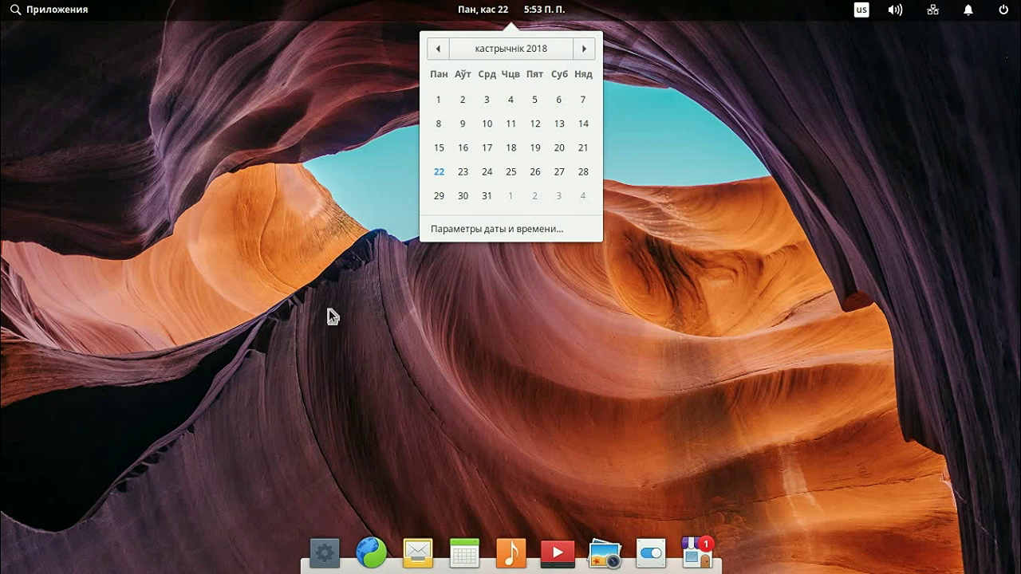
{"action": "left_click", "coordinate": [415, 110]}
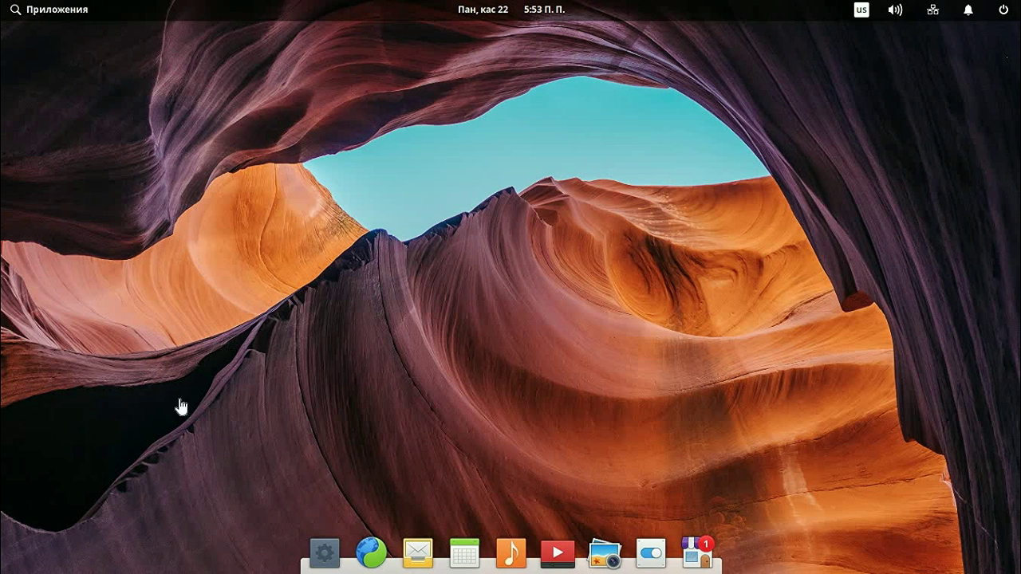
{"action": "left_click", "coordinate": [494, 17]}
{"action": "left_click", "coordinate": [495, 15]}
Step: Toggle the Applications menu between grid and category views, clear the search, list Аудио и видео
{"action": "left_click", "coordinate": [73, 14]}
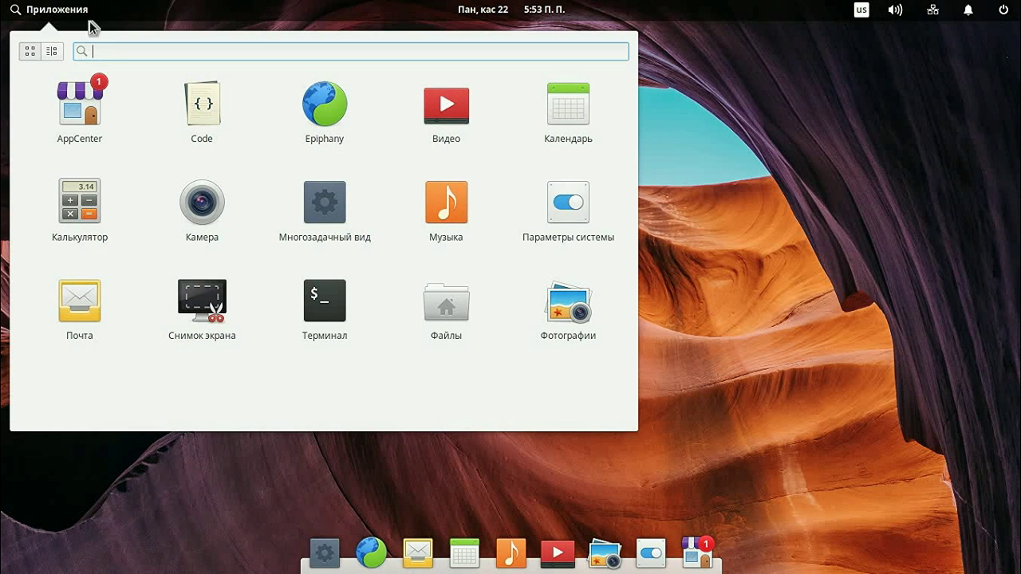
{"action": "left_click", "coordinate": [56, 51]}
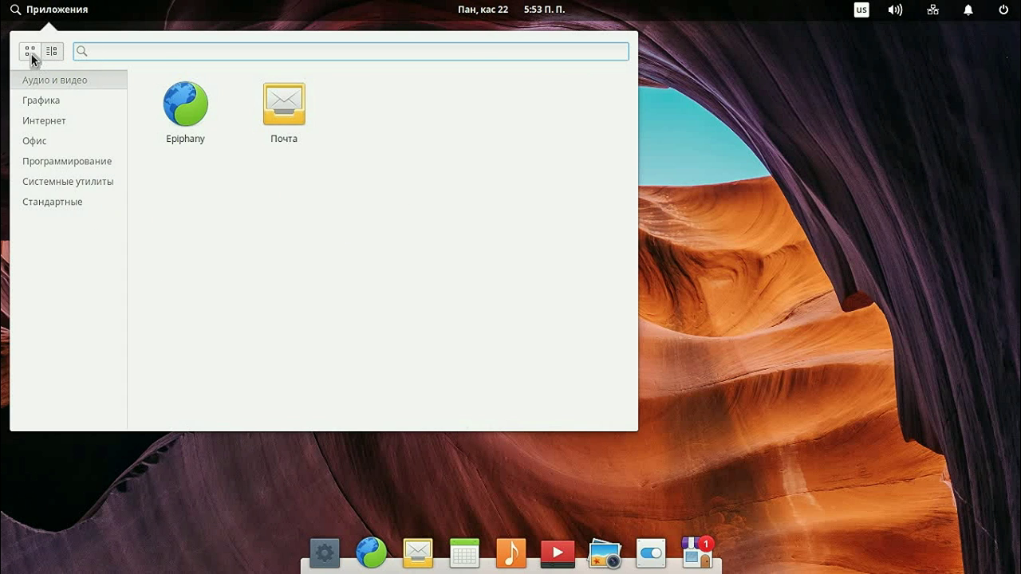
{"action": "left_click", "coordinate": [30, 53]}
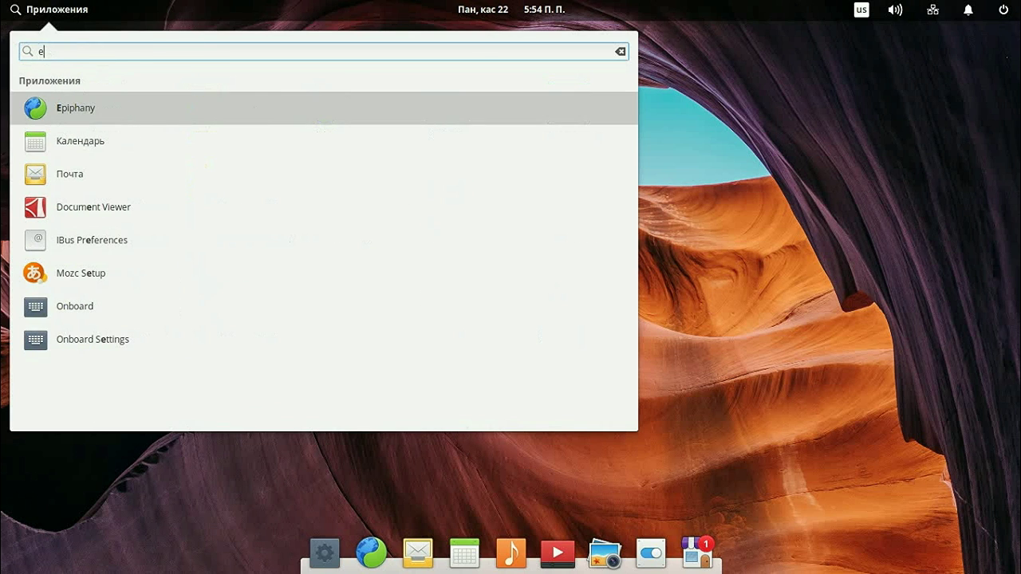
{"action": "key", "text": "BackSpace"}
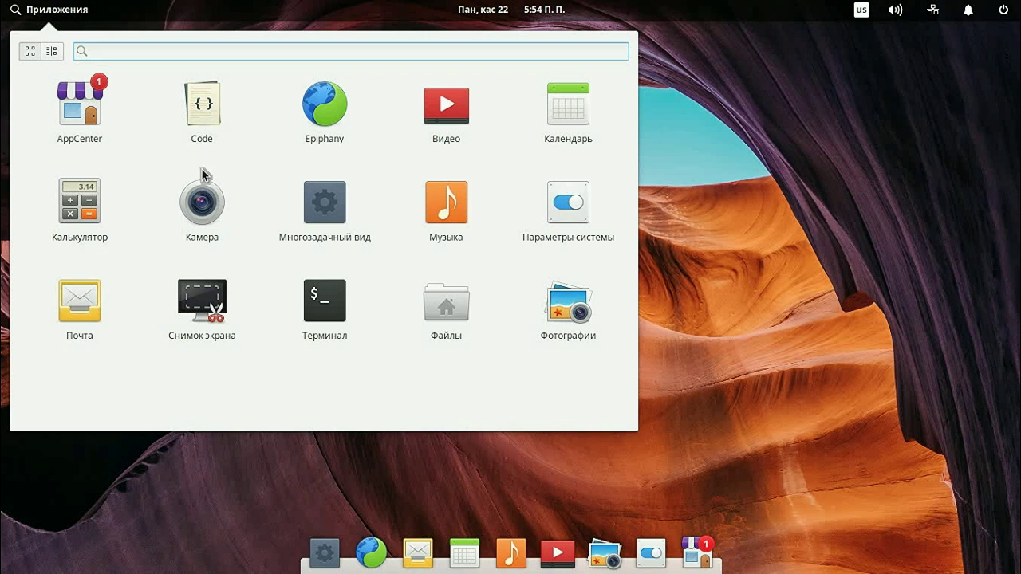
{"action": "left_click", "coordinate": [52, 51]}
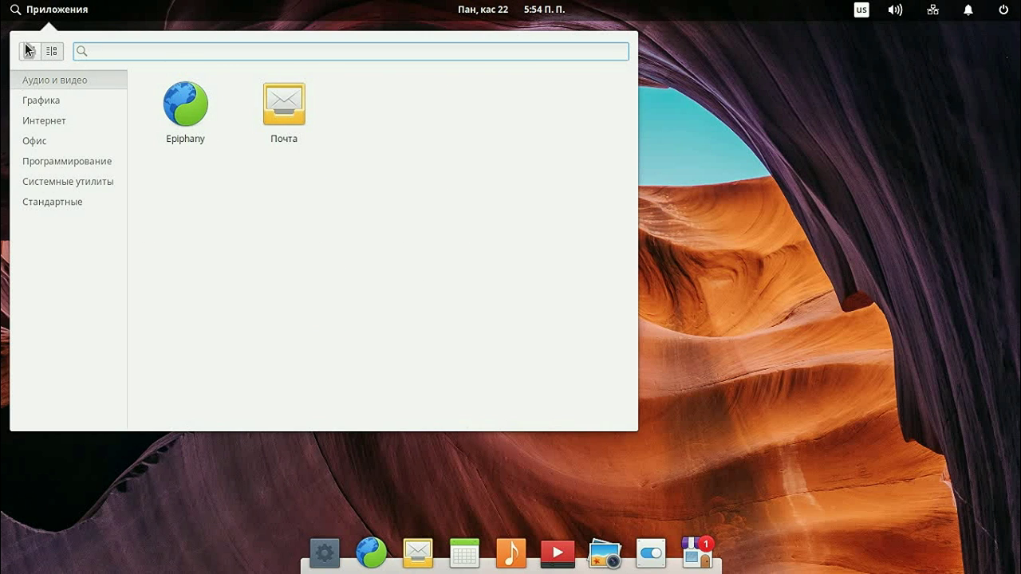
{"action": "left_click", "coordinate": [29, 55]}
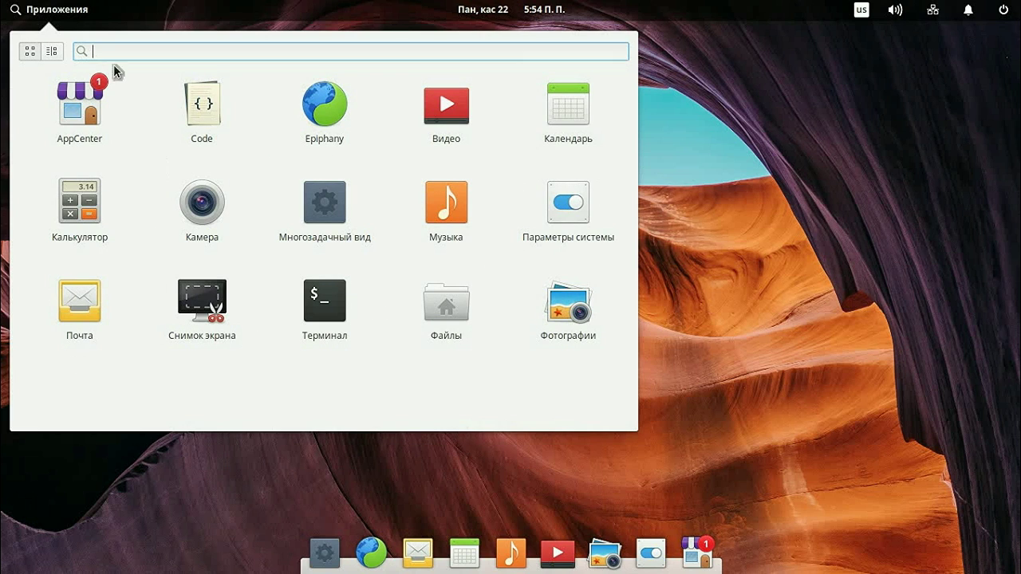
{"action": "left_click", "coordinate": [52, 51]}
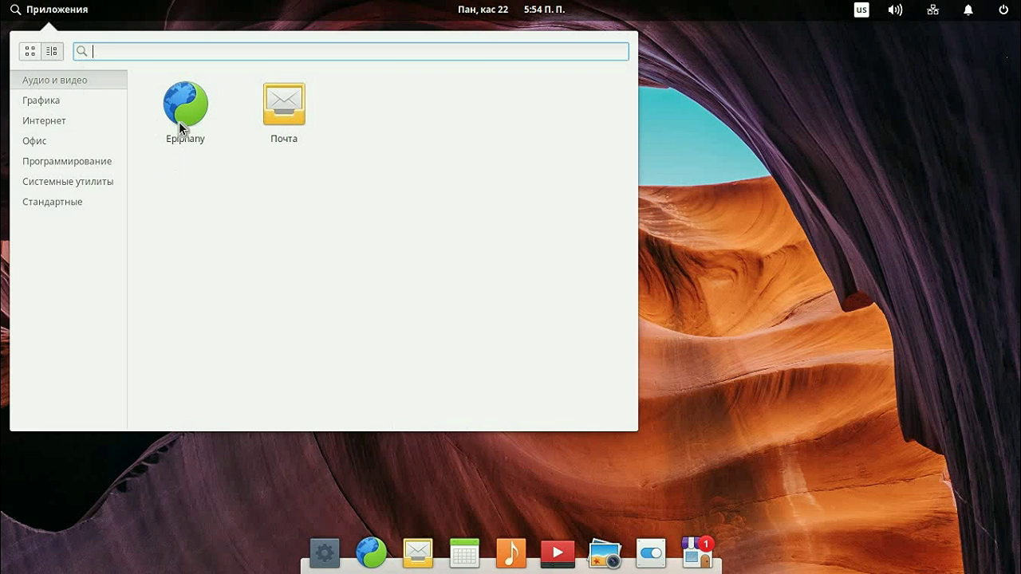
{"action": "left_click", "coordinate": [70, 82]}
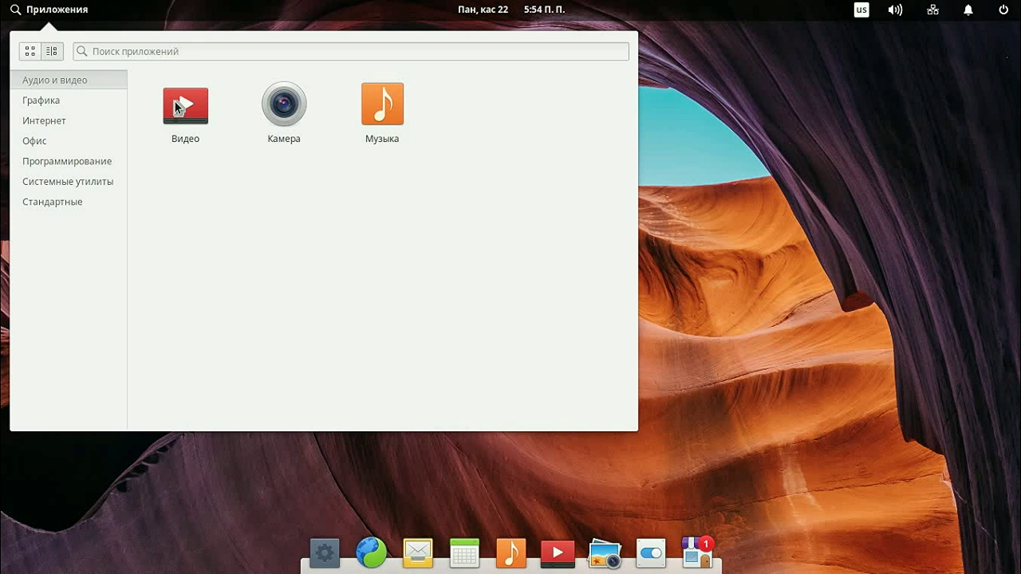
Step: Launch Videos, move its window, cancel Открыть файл, maximize, restore, and close it
{"action": "left_click", "coordinate": [224, 152]}
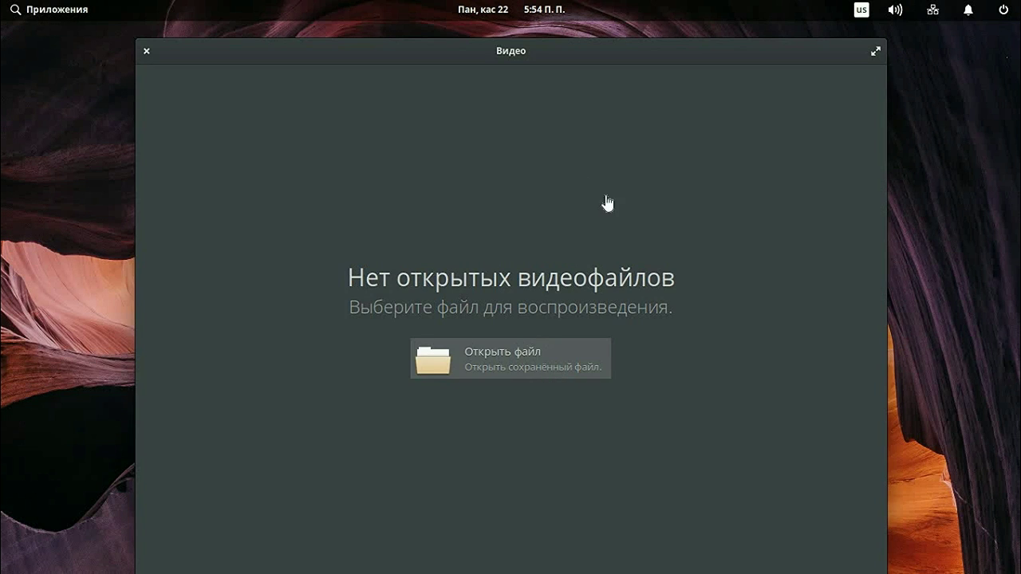
{"action": "left_click_drag", "start_coordinate": [745, 56], "coordinate": [712, 39]}
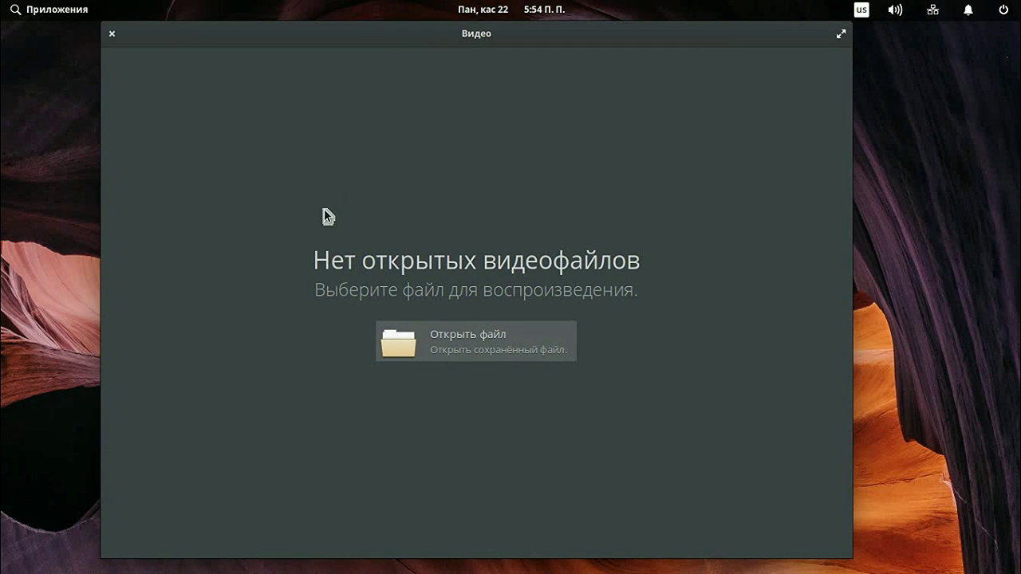
{"action": "left_click", "coordinate": [478, 357]}
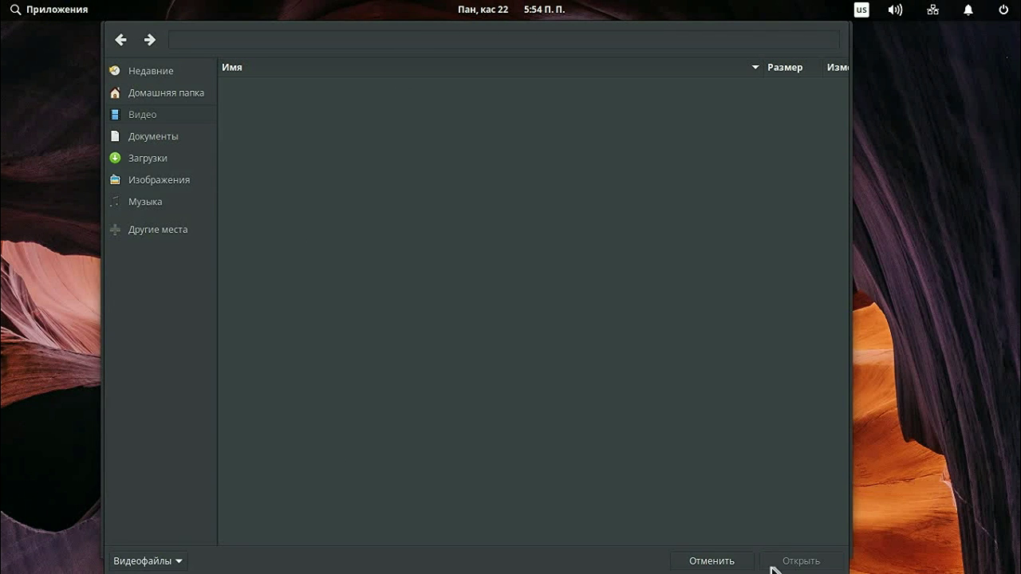
{"action": "left_click", "coordinate": [715, 565]}
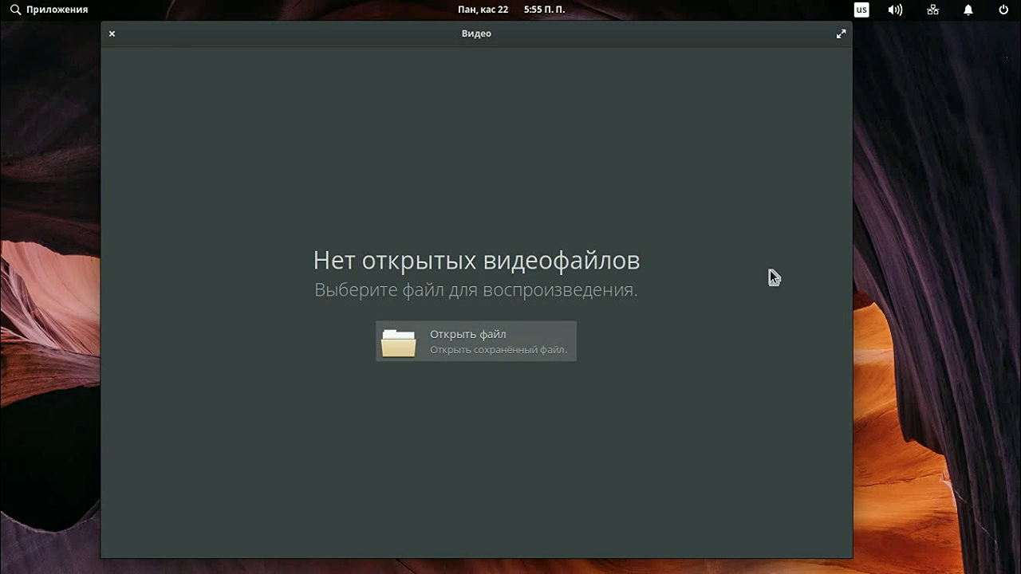
{"action": "left_click", "coordinate": [841, 34]}
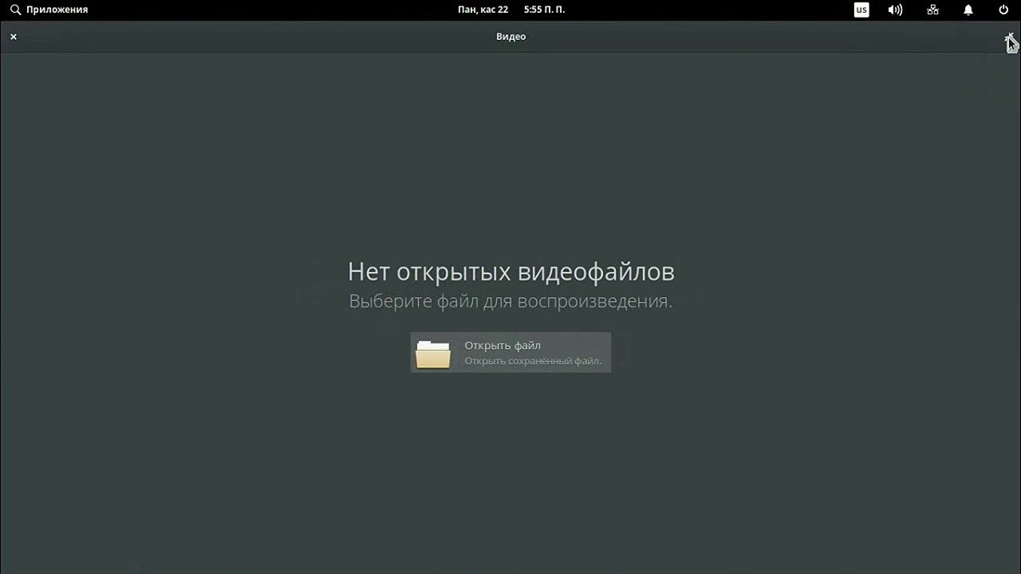
{"action": "double_click", "coordinate": [114, 34]}
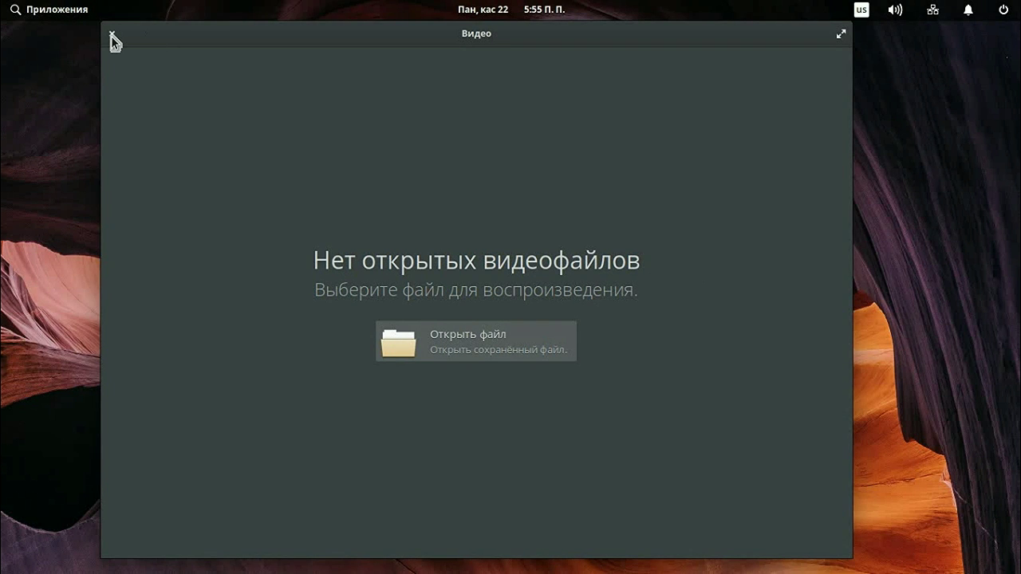
{"action": "left_click", "coordinate": [111, 36]}
Step: Launch Музыка, move its window, and open then close its Настройки
{"action": "left_click", "coordinate": [56, 9]}
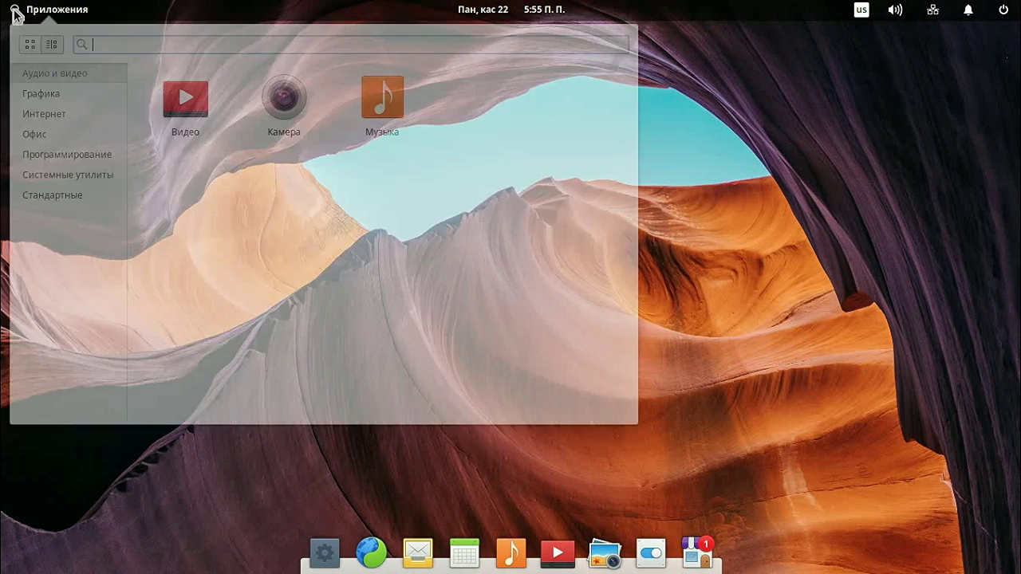
{"action": "left_click", "coordinate": [386, 106]}
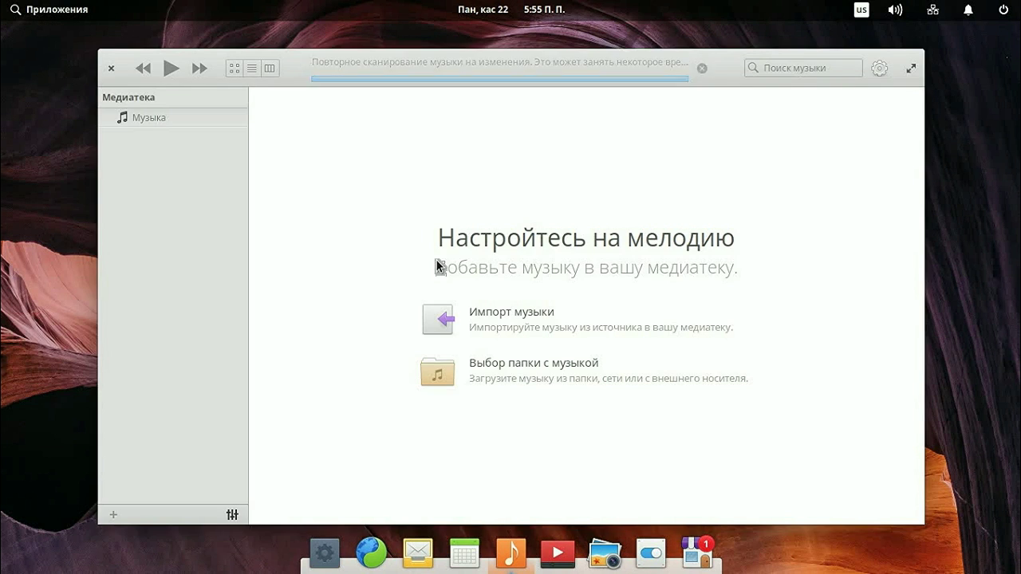
{"action": "left_click_drag", "start_coordinate": [486, 88], "coordinate": [461, 77]}
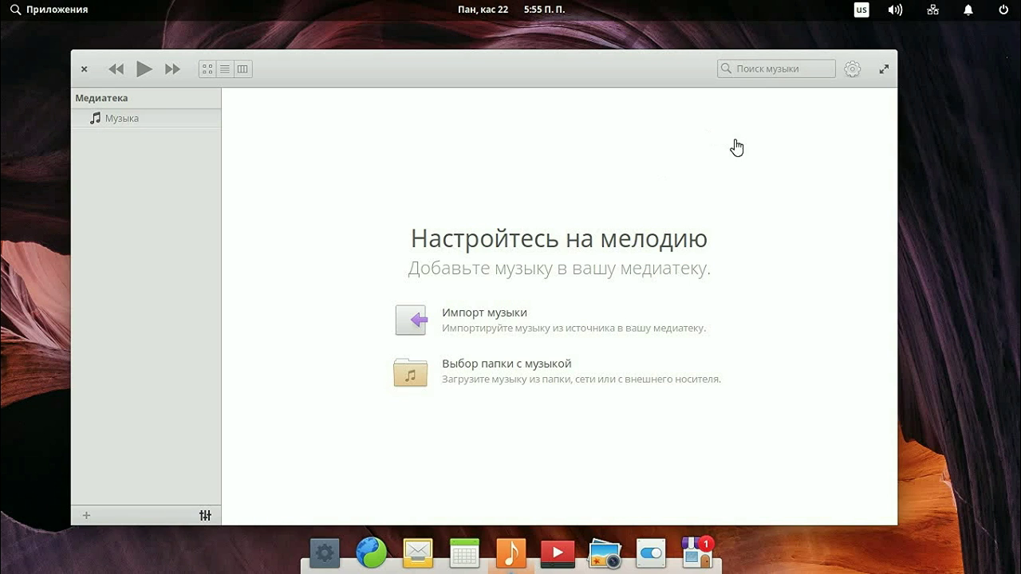
{"action": "left_click", "coordinate": [853, 72]}
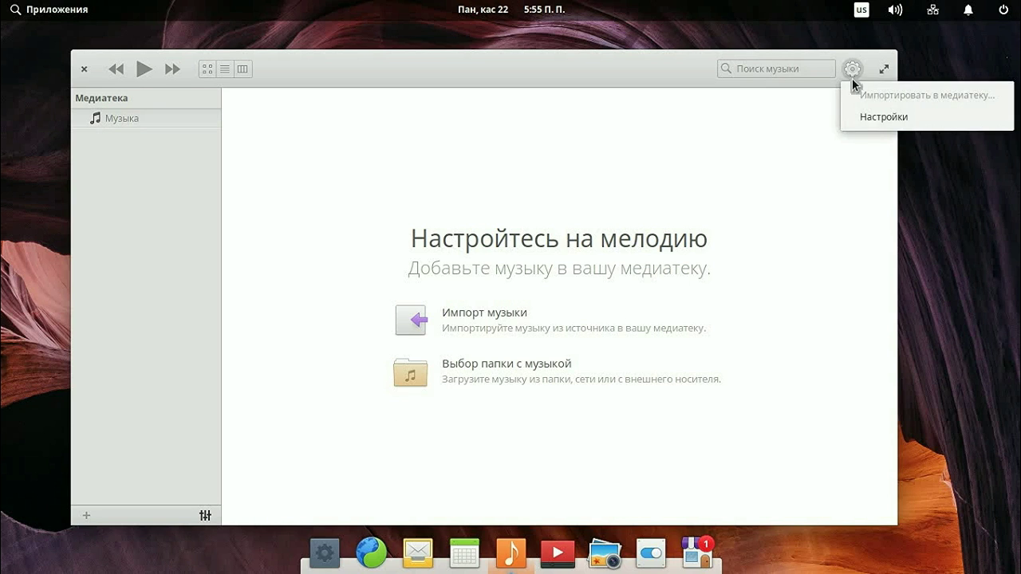
{"action": "left_click", "coordinate": [850, 120]}
{"action": "left_click", "coordinate": [614, 405]}
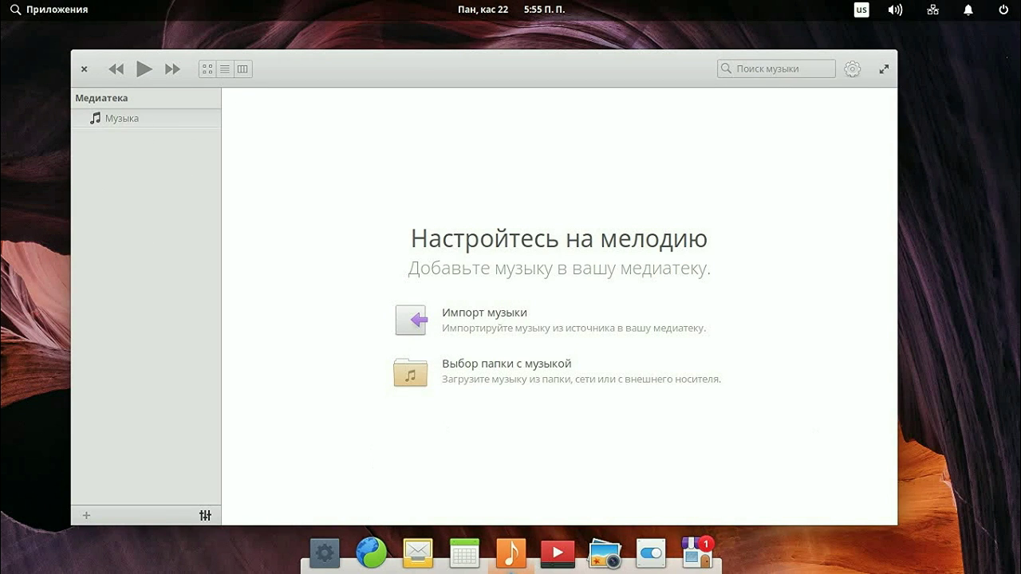
Step: Switch the Music equalizer off, close Music, and bring up the Графика applications
{"action": "left_click", "coordinate": [205, 515]}
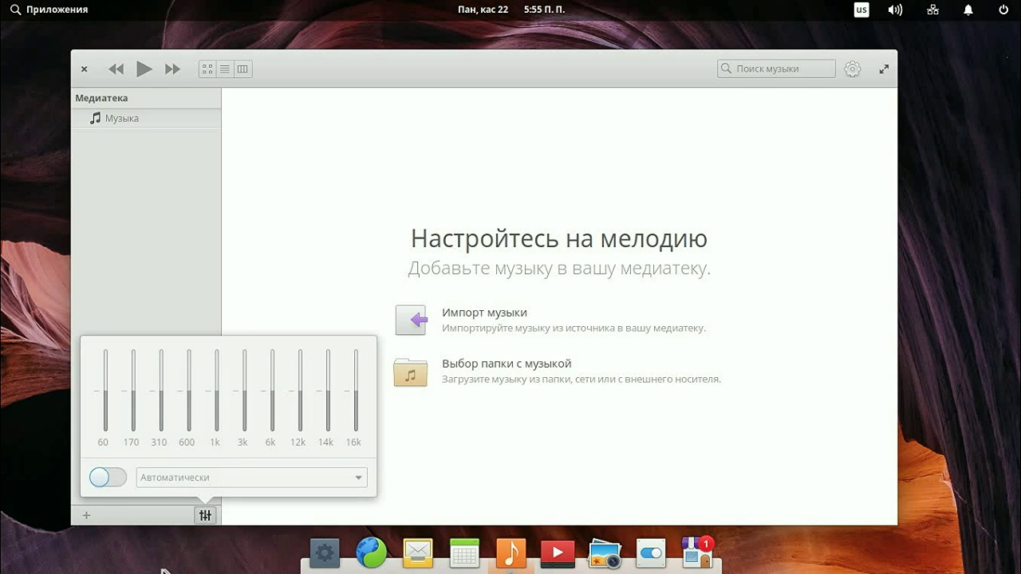
{"action": "left_click", "coordinate": [103, 477]}
{"action": "left_click", "coordinate": [83, 68]}
{"action": "key", "text": "super"}
{"action": "left_click", "coordinate": [43, 102]}
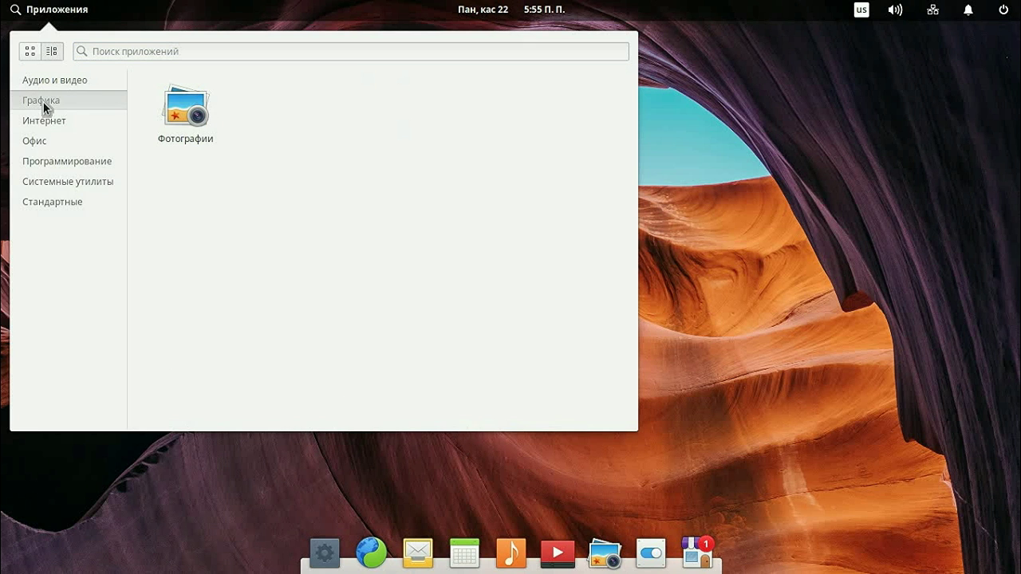
Step: Open and close Фотографии, then launch Почта from the Интернет category
{"action": "left_click", "coordinate": [178, 124]}
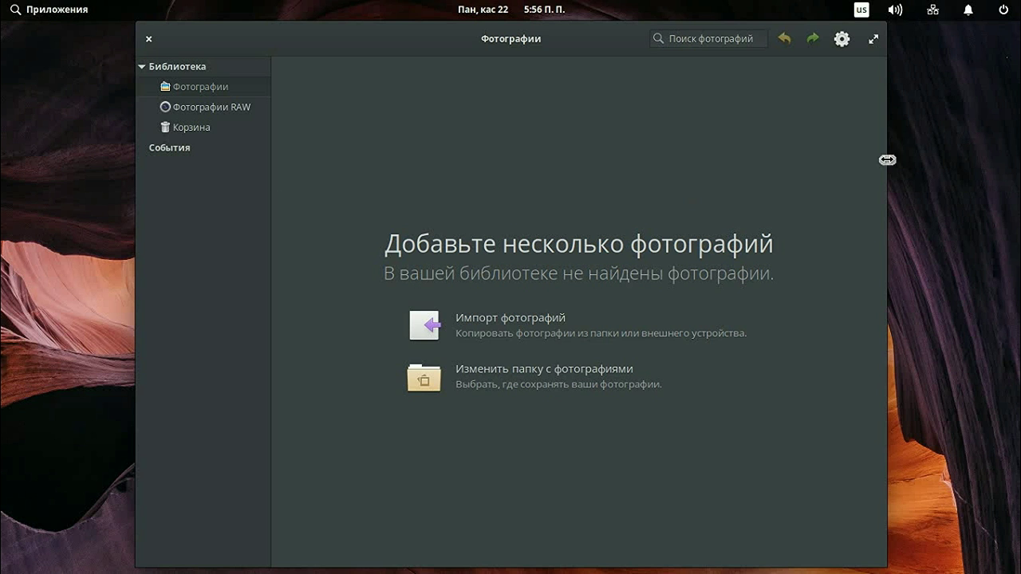
{"action": "left_click", "coordinate": [149, 39]}
{"action": "left_click", "coordinate": [40, 11]}
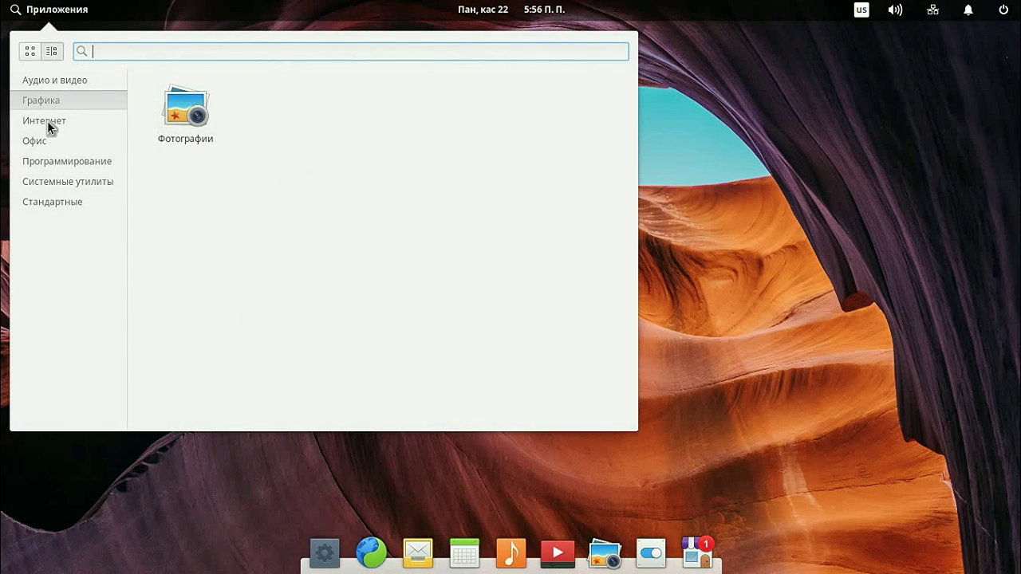
{"action": "left_click", "coordinate": [47, 121]}
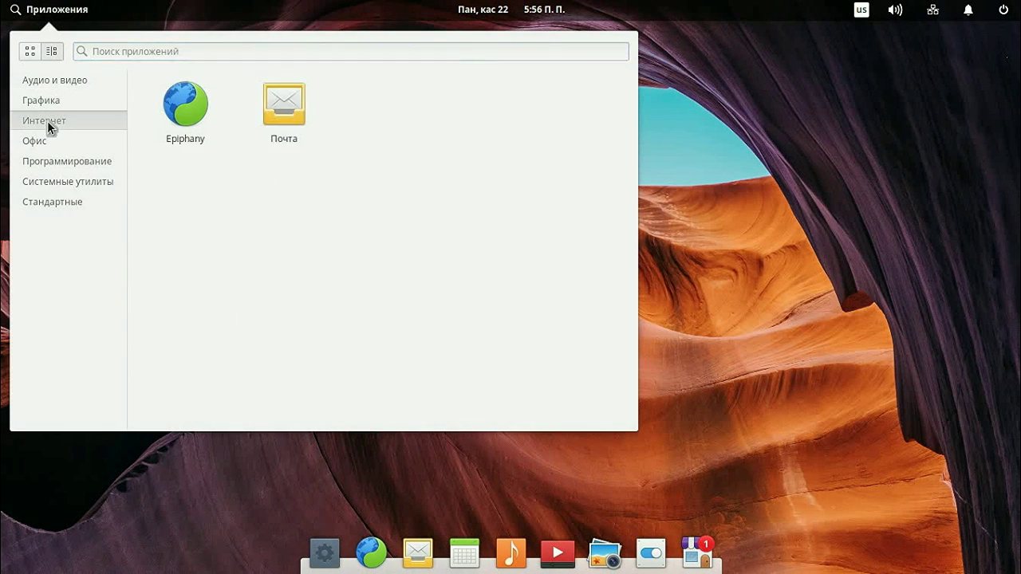
{"action": "left_click", "coordinate": [295, 122]}
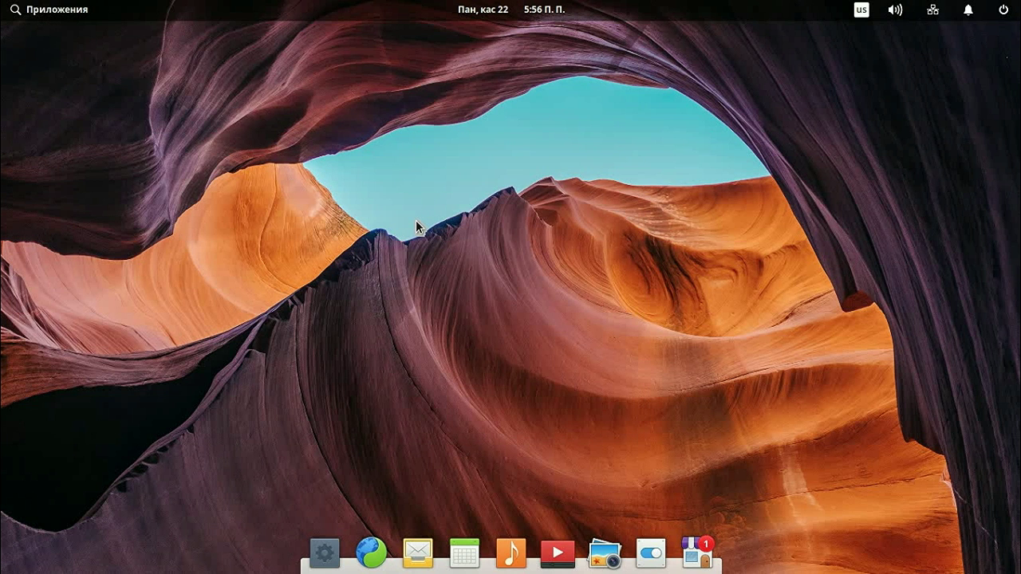
{"action": "left_click", "coordinate": [508, 405]}
{"action": "left_click", "coordinate": [48, 9]}
{"action": "left_click", "coordinate": [309, 104]}
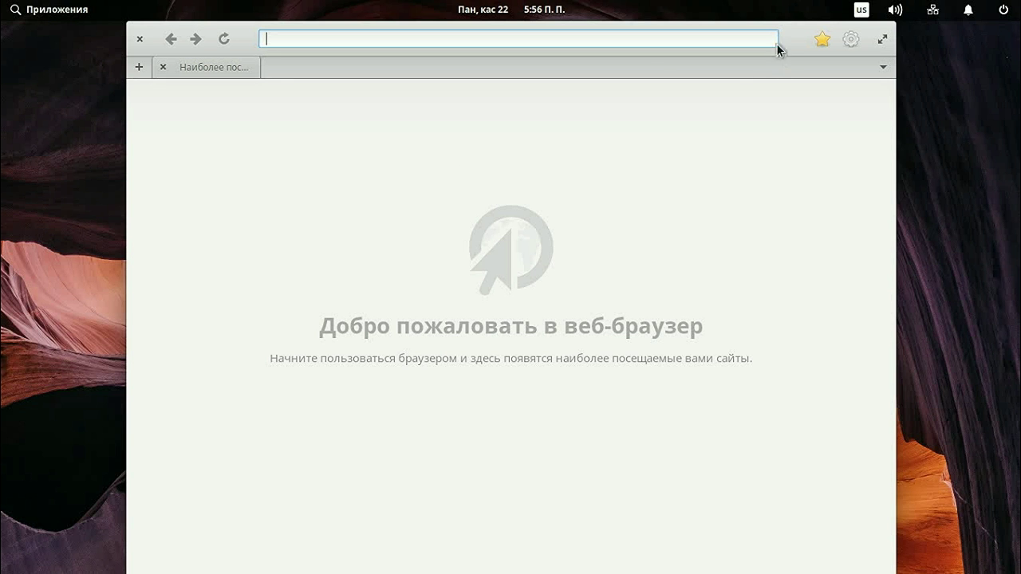
{"action": "left_click_drag", "start_coordinate": [794, 39], "coordinate": [810, 105]}
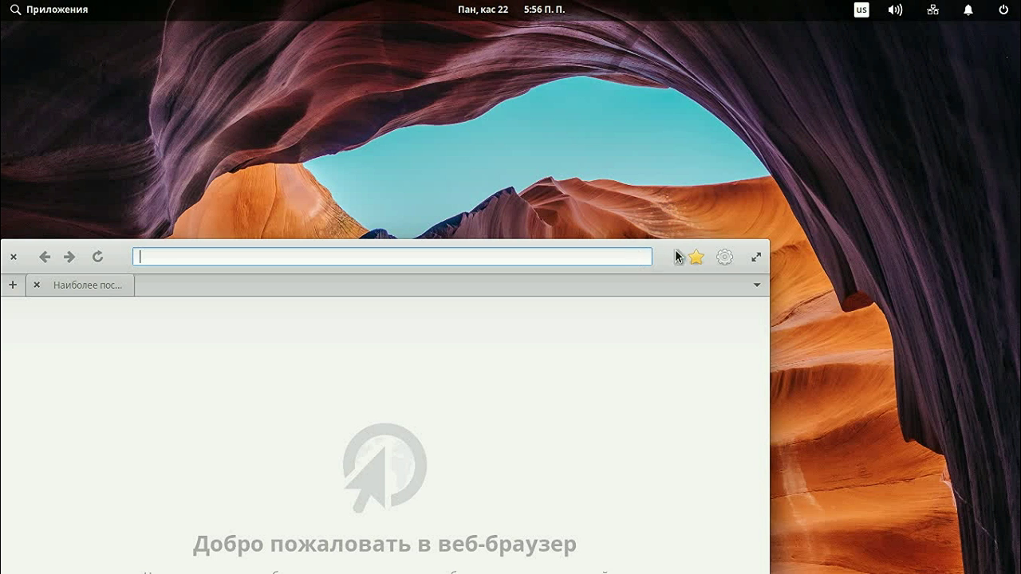
{"action": "key", "text": "super+Up"}
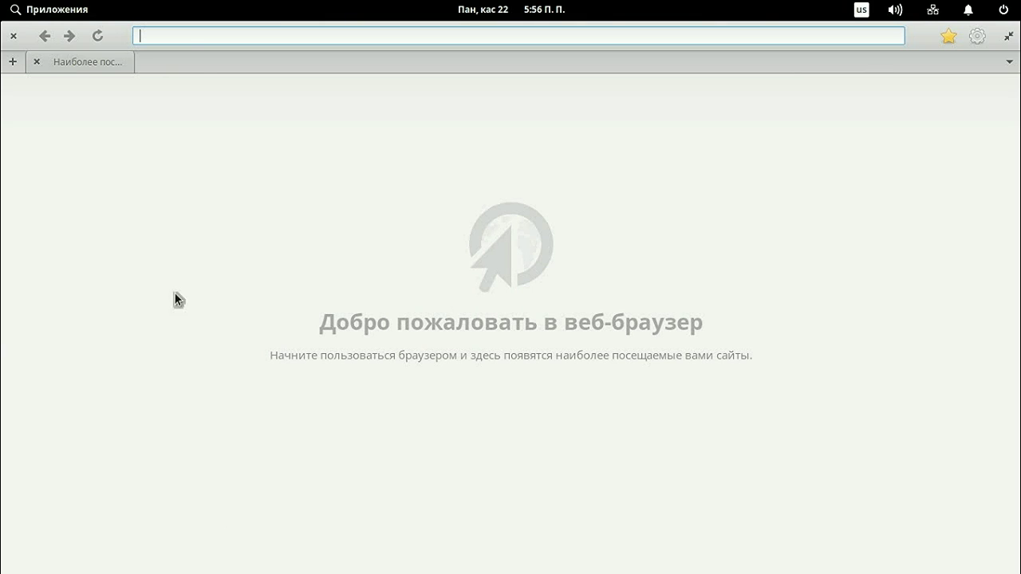
Step: Visit the Google homepage, then close the browser and reopen the applications menu
{"action": "type", "text": "goog"}
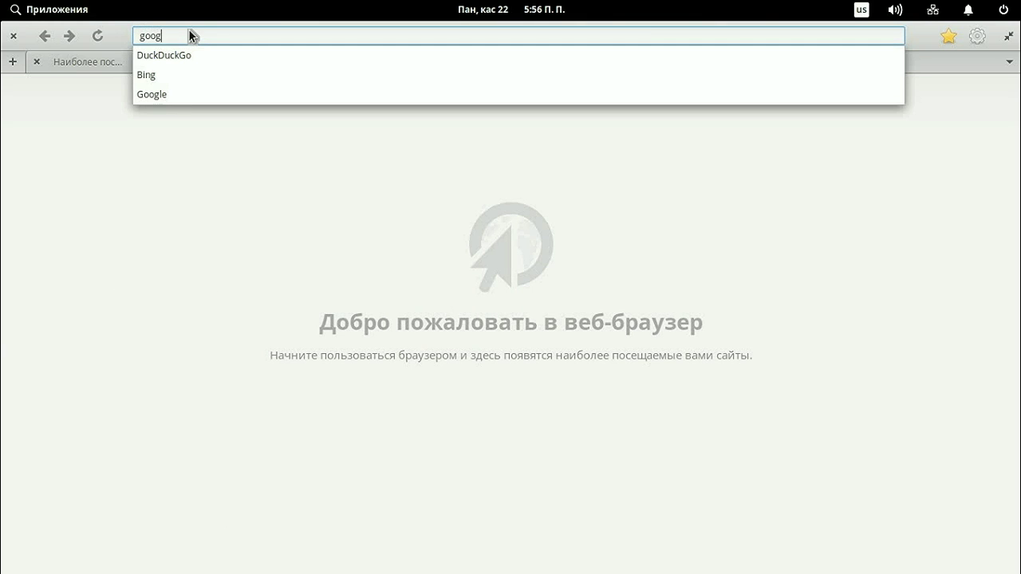
{"action": "key", "text": "Return"}
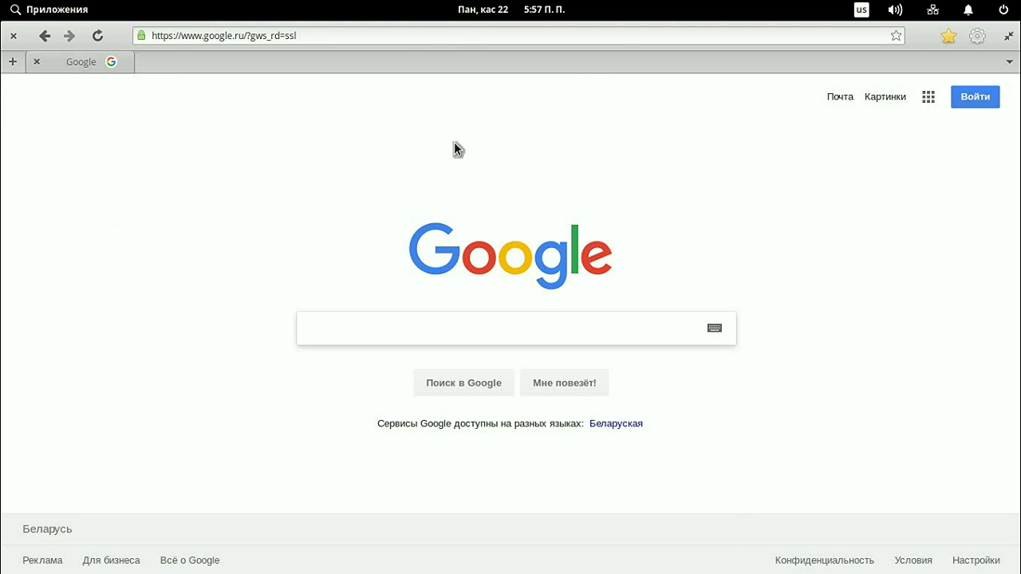
{"action": "left_click", "coordinate": [13, 35]}
{"action": "left_click", "coordinate": [44, 9]}
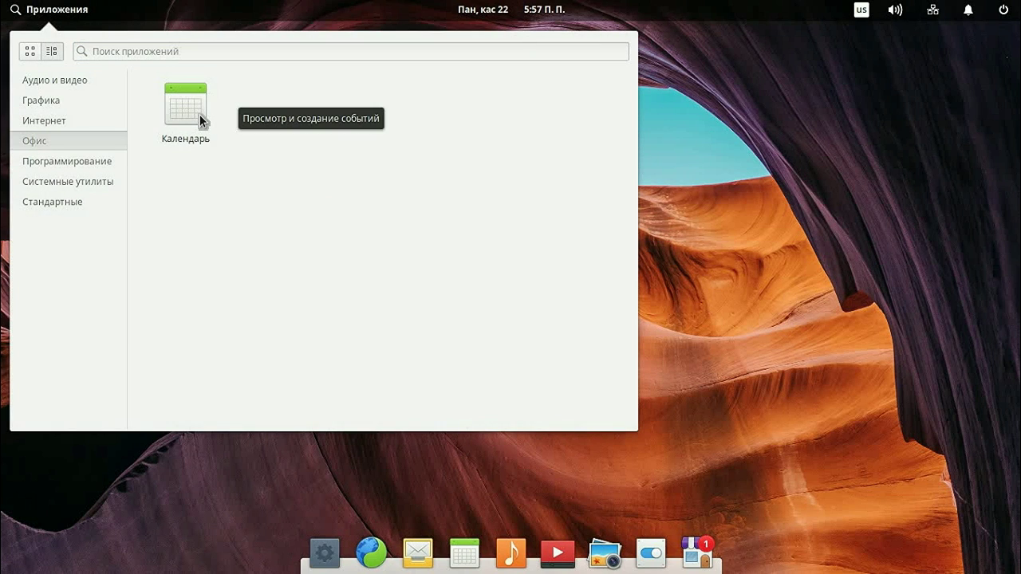
Step: Browse the Программирование and Системные утилиты categories and launch Многозадачный вид
{"action": "left_click", "coordinate": [77, 159]}
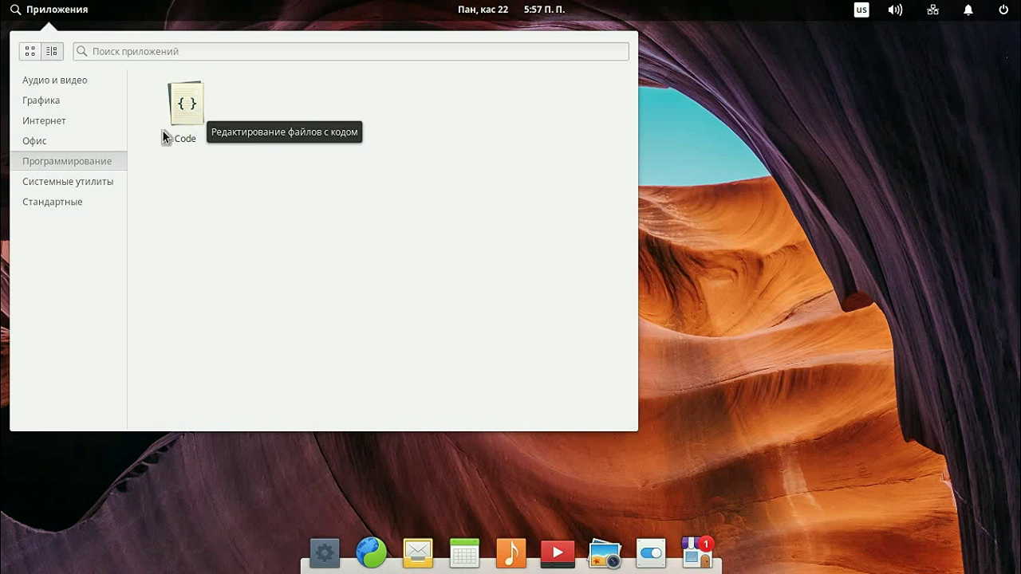
{"action": "left_click", "coordinate": [73, 181]}
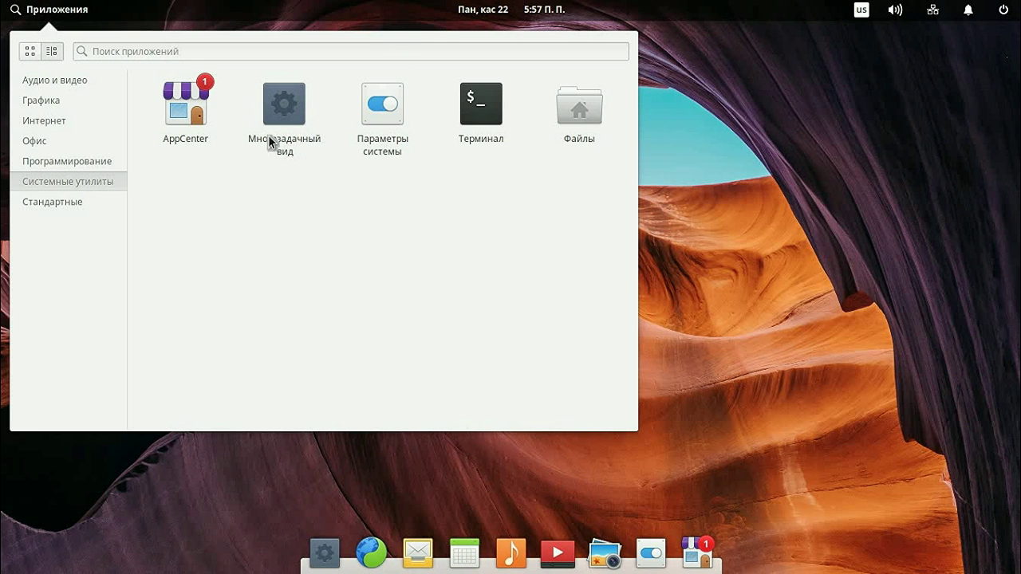
{"action": "left_click", "coordinate": [290, 110]}
Step: Exit the multitasking view back to the desktop and reopen the applications menu
{"action": "left_click", "coordinate": [333, 555]}
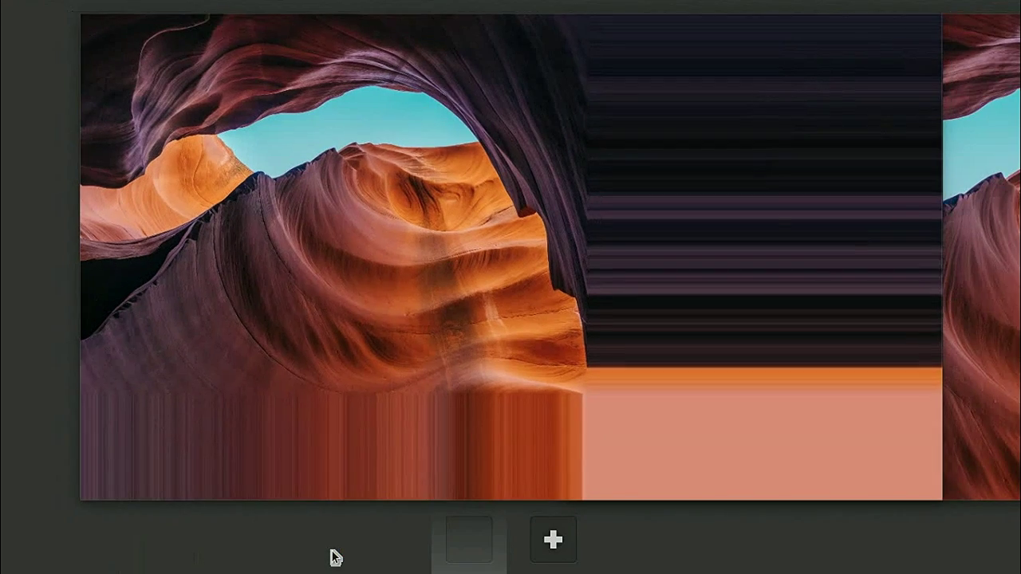
{"action": "left_click", "coordinate": [424, 434]}
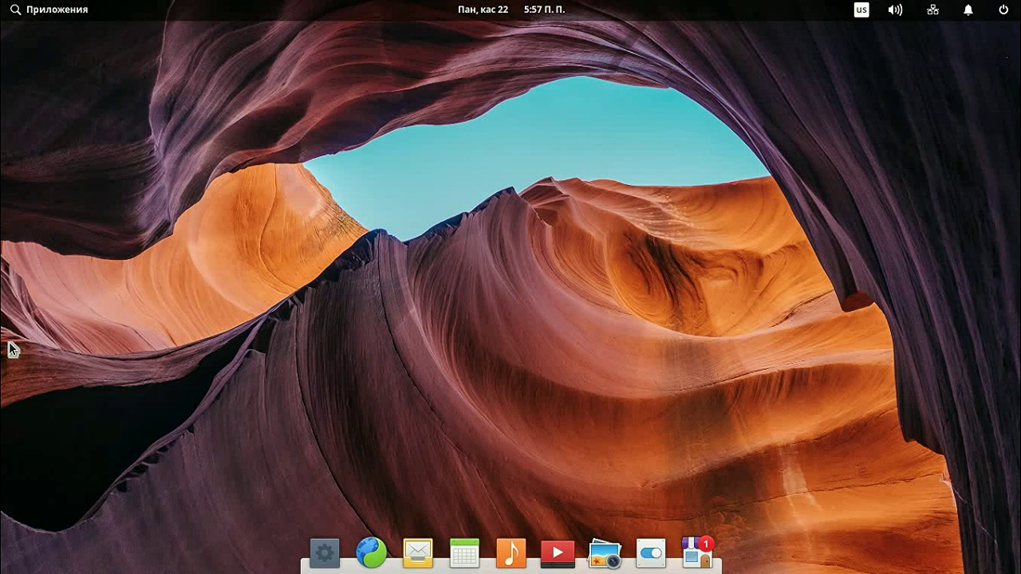
{"action": "left_click", "coordinate": [75, 8]}
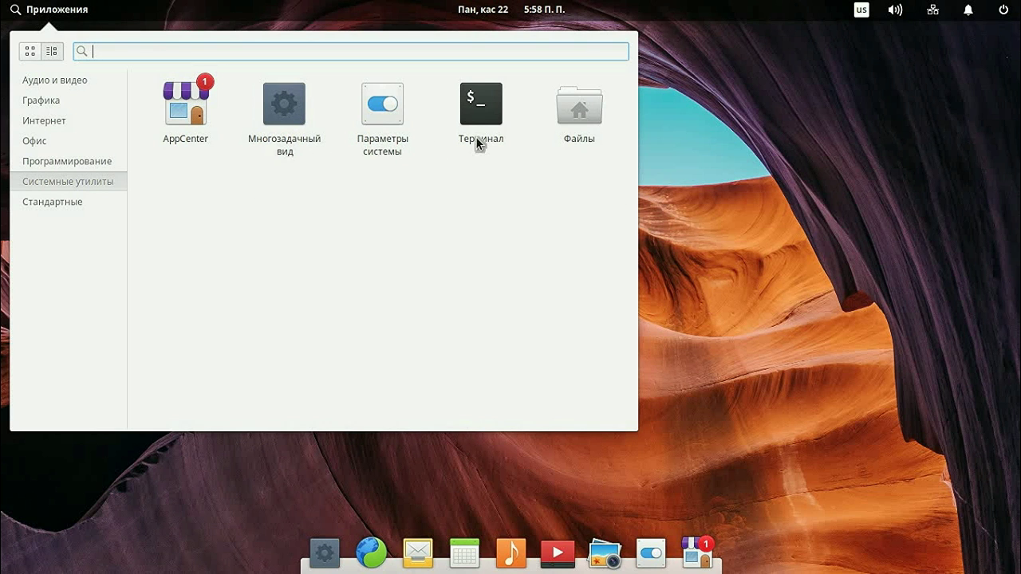
Step: View the home folder in Файлы, close it, browse Стандартные and launch Калькулятор
{"action": "left_click", "coordinate": [580, 113]}
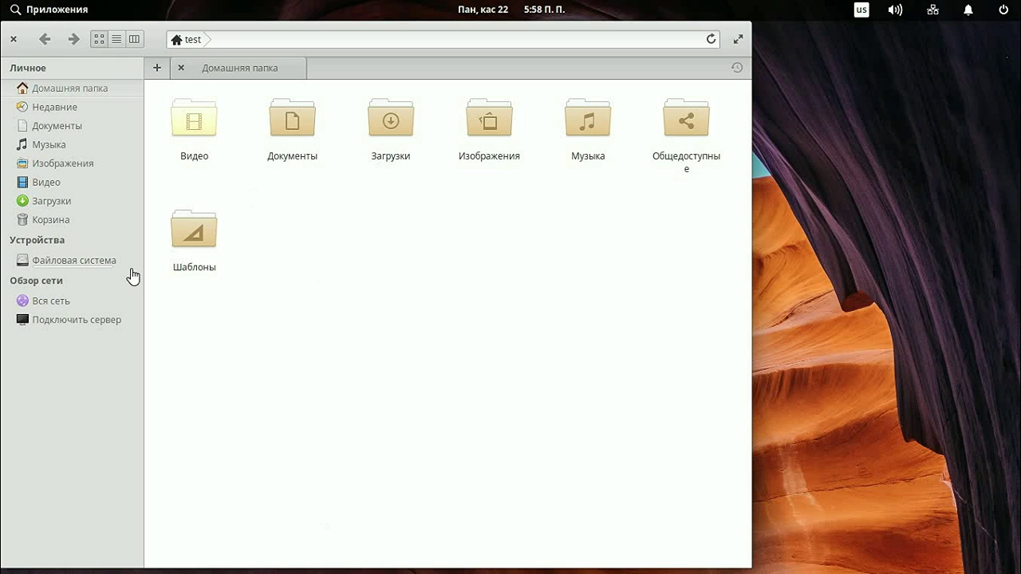
{"action": "left_click", "coordinate": [12, 38]}
{"action": "left_click", "coordinate": [47, 10]}
{"action": "left_click", "coordinate": [54, 200]}
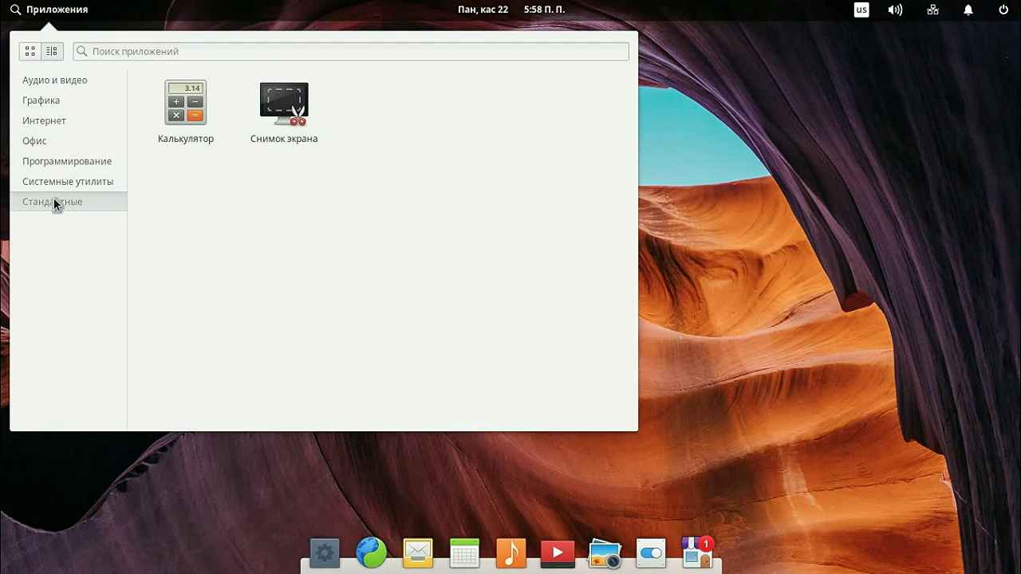
{"action": "left_click", "coordinate": [194, 108]}
Step: Move the Calculator window toward the upper left, close it, and open AppCenter
{"action": "left_click_drag", "start_coordinate": [435, 168], "coordinate": [336, 107]}
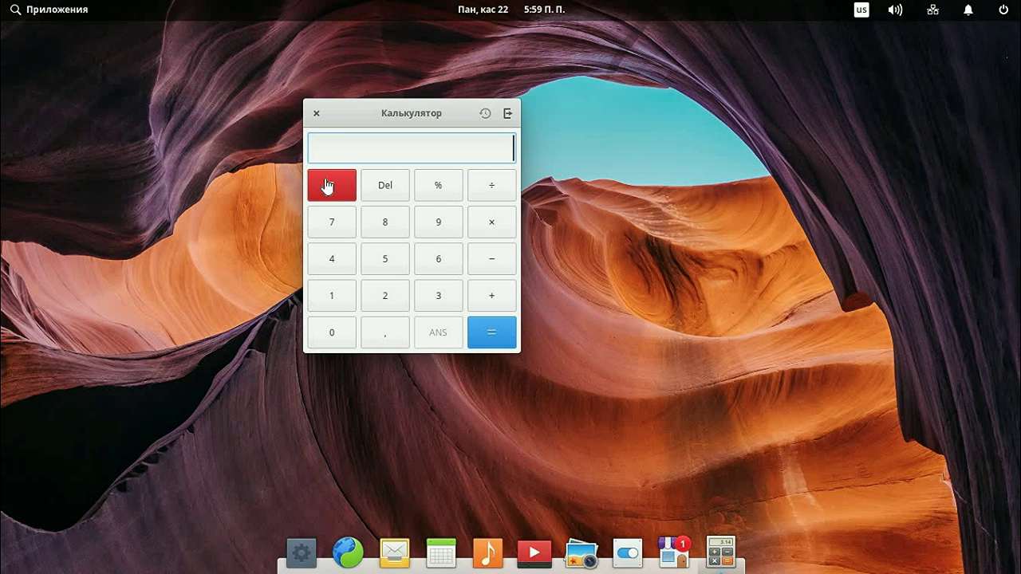
{"action": "left_click", "coordinate": [319, 117]}
{"action": "left_click_drag", "start_coordinate": [698, 553], "coordinate": [712, 504]}
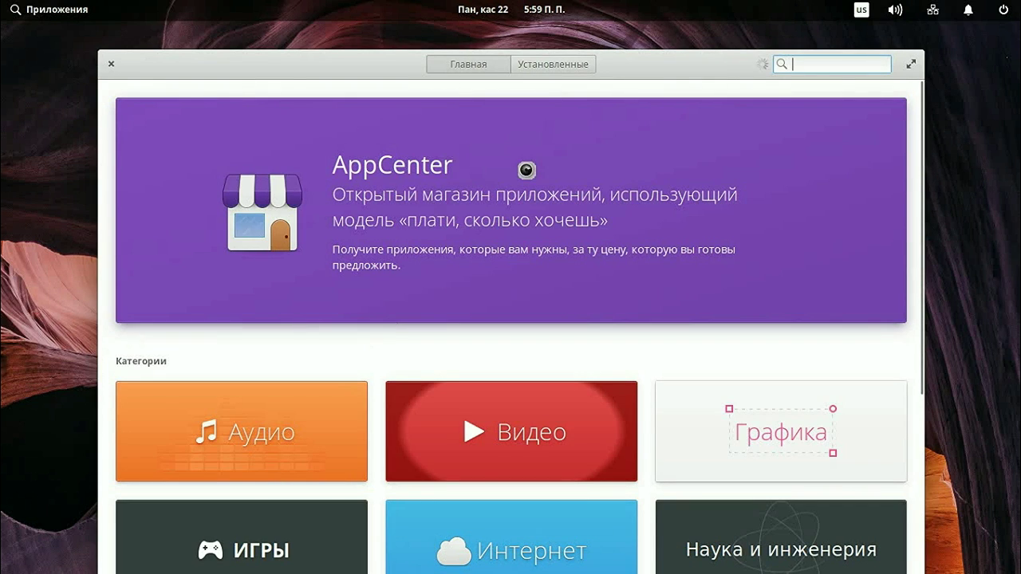
Step: Maximize AppCenter, browse the Аудио category, peek at Aeolus, then open Audacity's details page
{"action": "left_click", "coordinate": [911, 64]}
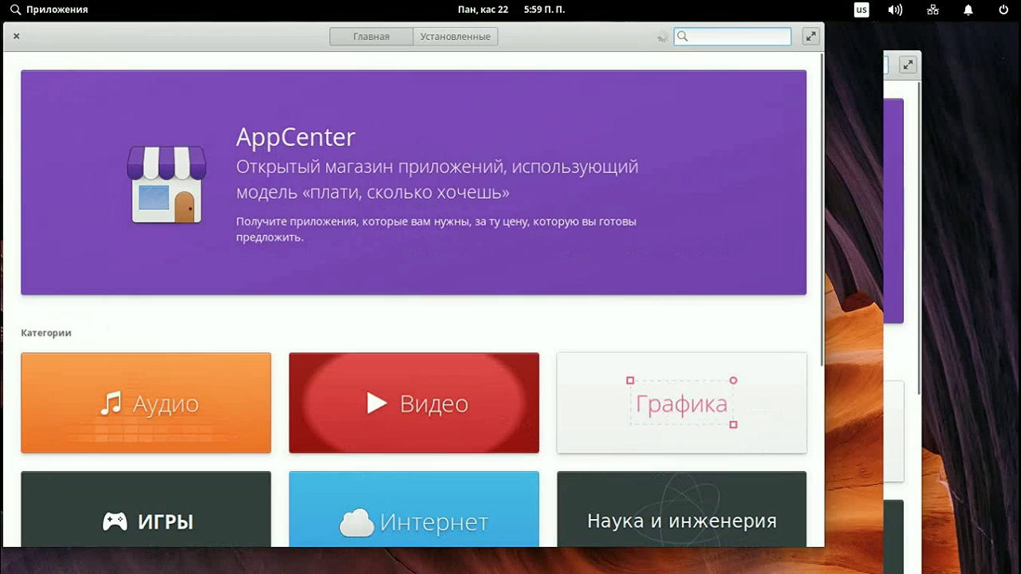
{"action": "scroll", "coordinate": [326, 342], "scroll_direction": "down", "scroll_amount": 2}
{"action": "scroll", "coordinate": [338, 389], "scroll_direction": "down", "scroll_amount": 2}
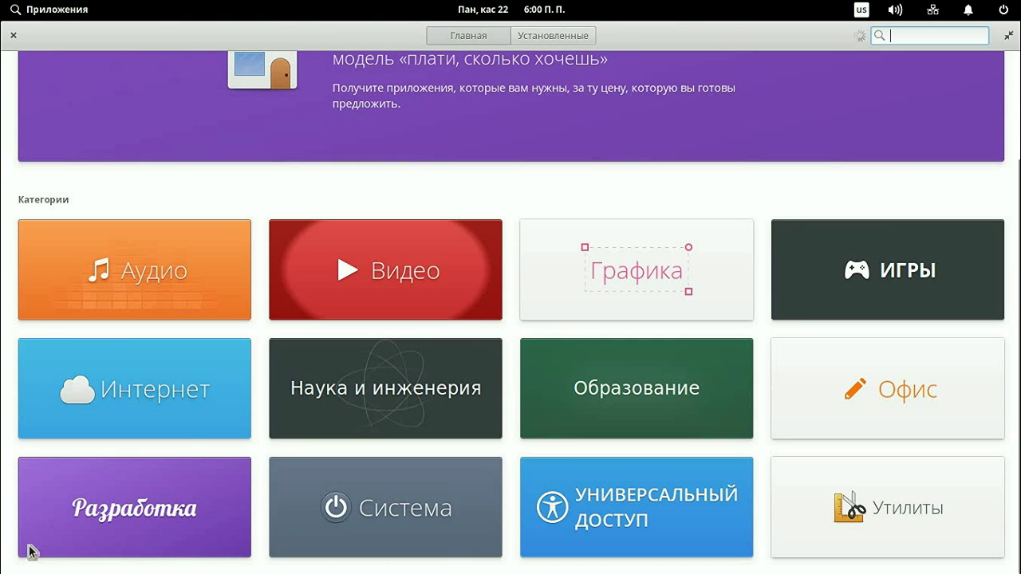
{"action": "left_click", "coordinate": [151, 302]}
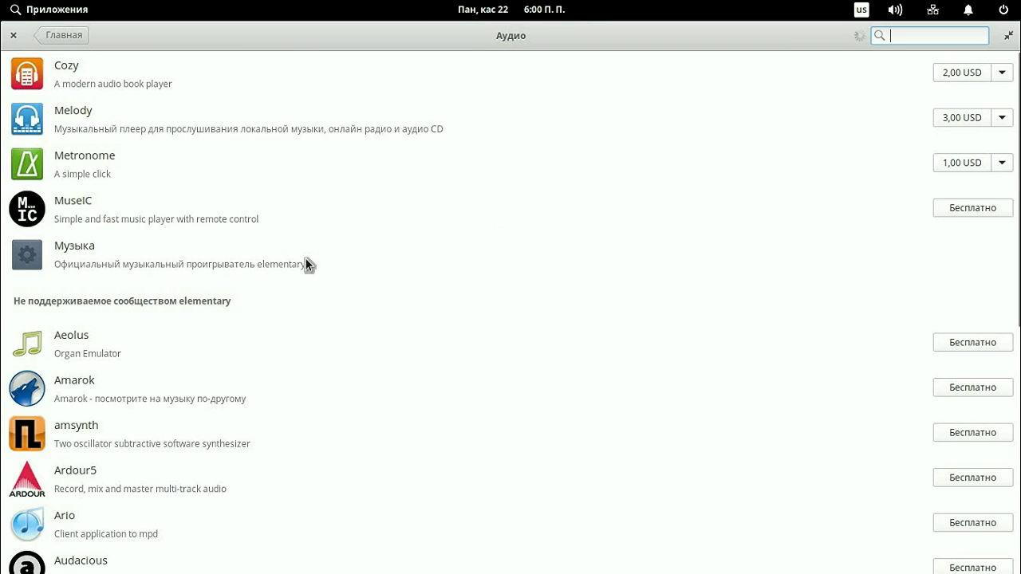
{"action": "left_click", "coordinate": [618, 351]}
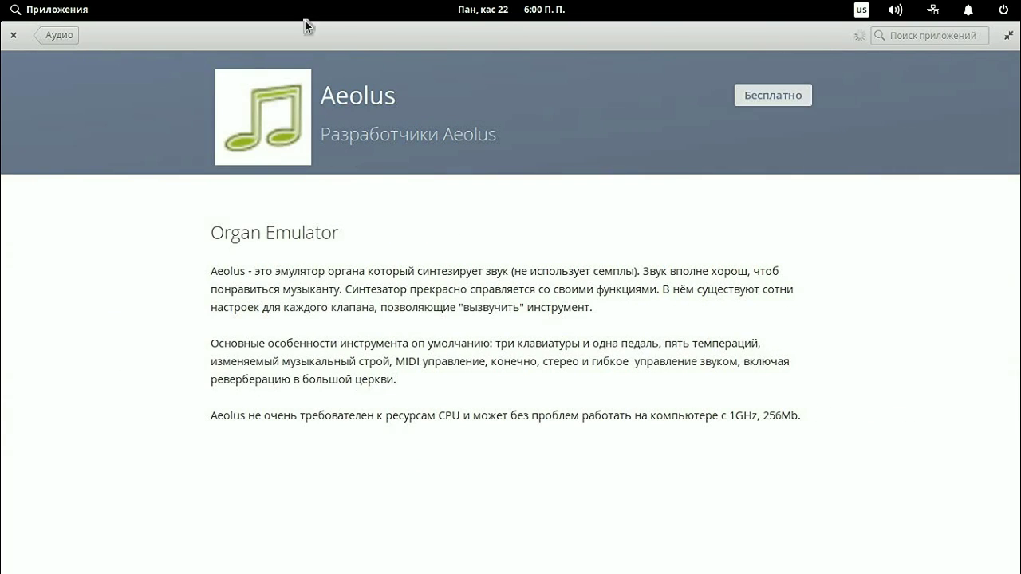
{"action": "left_click", "coordinate": [51, 35]}
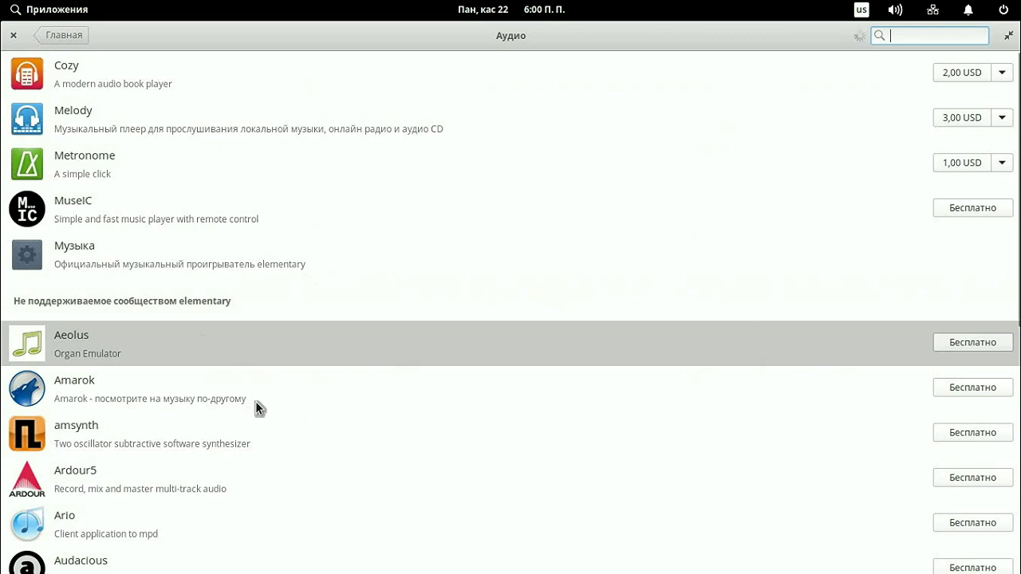
{"action": "scroll", "coordinate": [318, 375], "scroll_direction": "down", "scroll_amount": 5}
{"action": "left_click", "coordinate": [82, 205]}
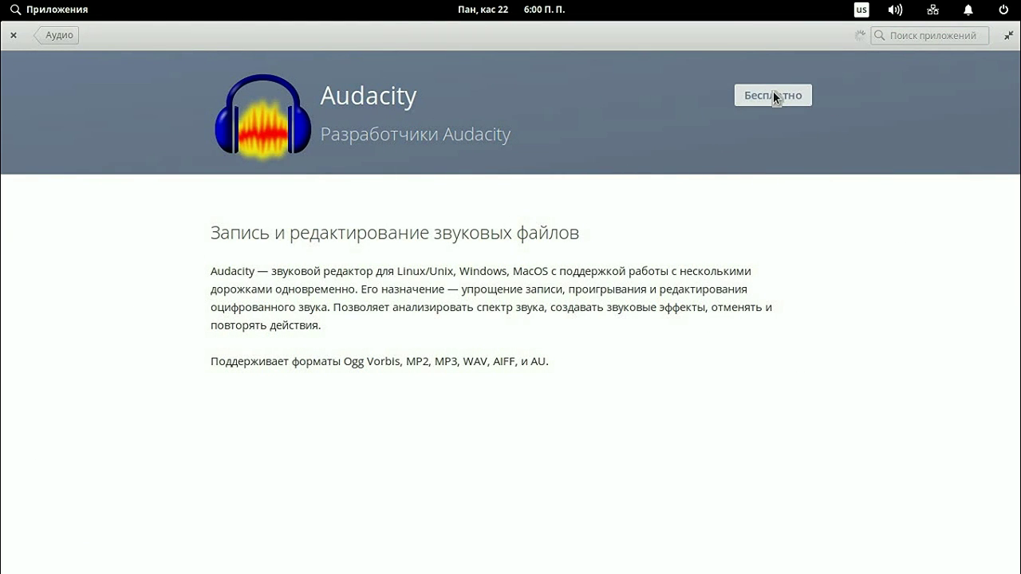
Step: Install Audacity for free, authenticating with the account password
{"action": "left_click", "coordinate": [770, 97]}
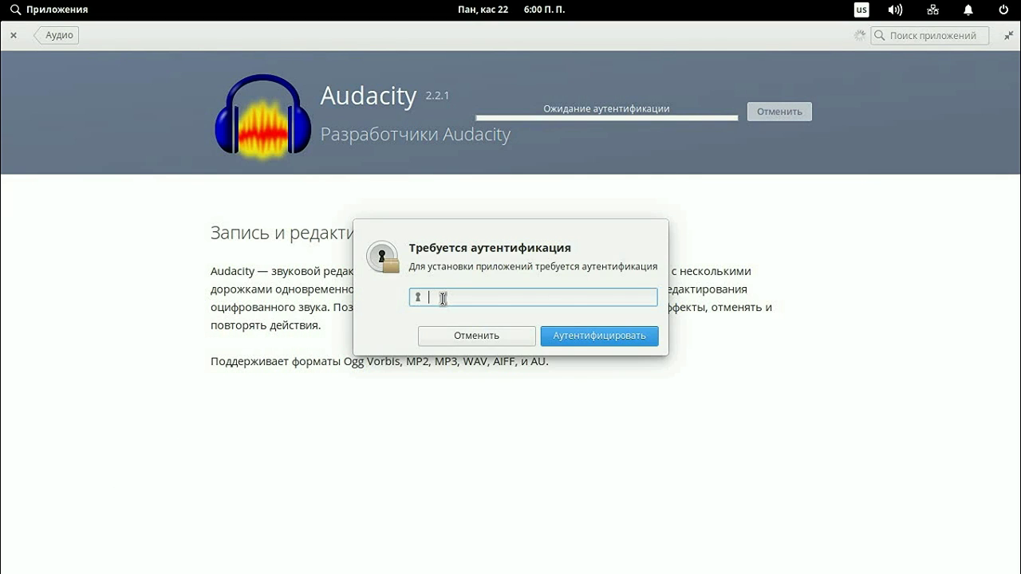
{"action": "left_click", "coordinate": [578, 340]}
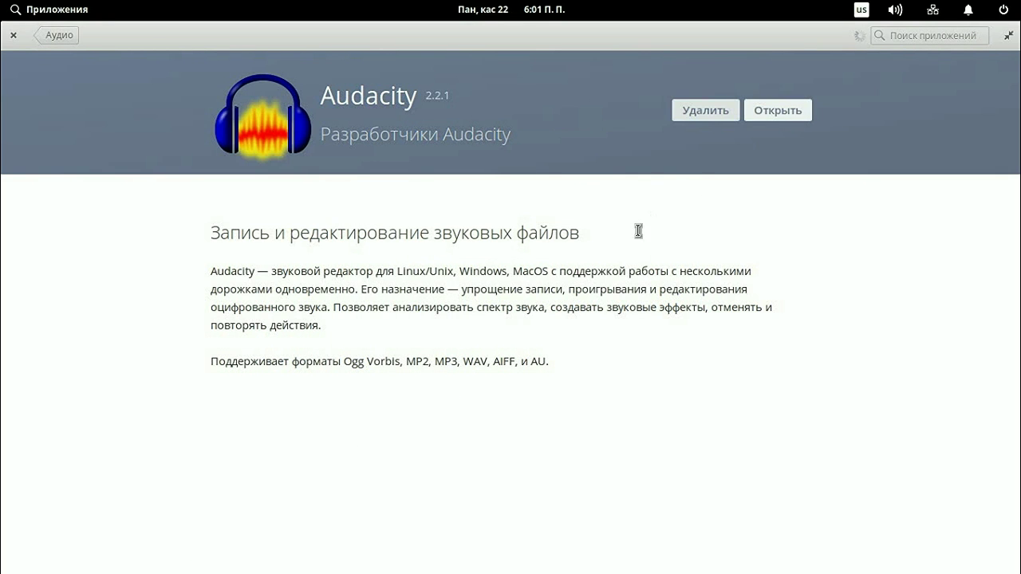
Step: Launch Audacity from its AppCenter page and dismiss the welcome dialog
{"action": "left_click", "coordinate": [787, 111]}
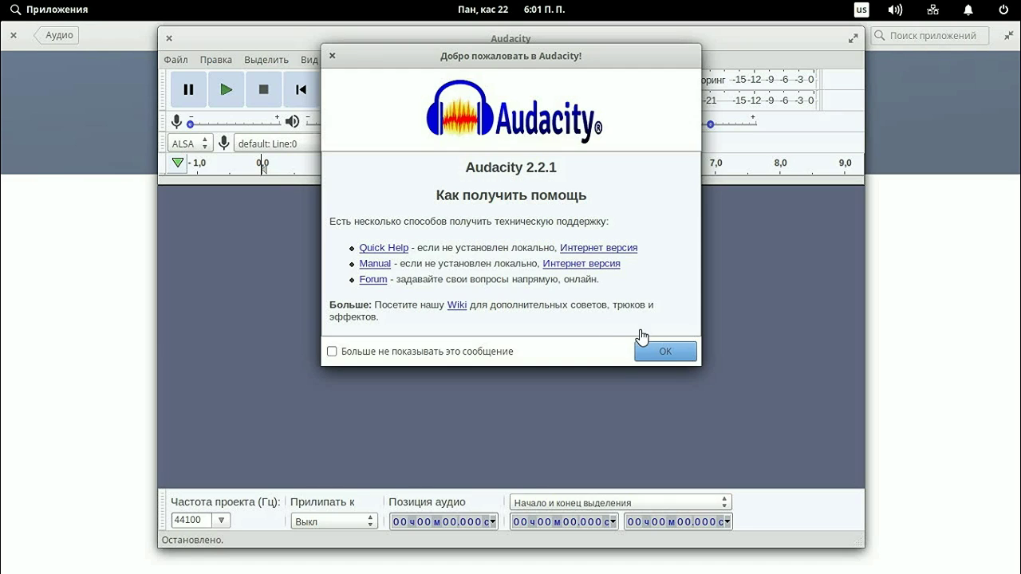
{"action": "left_click", "coordinate": [668, 354]}
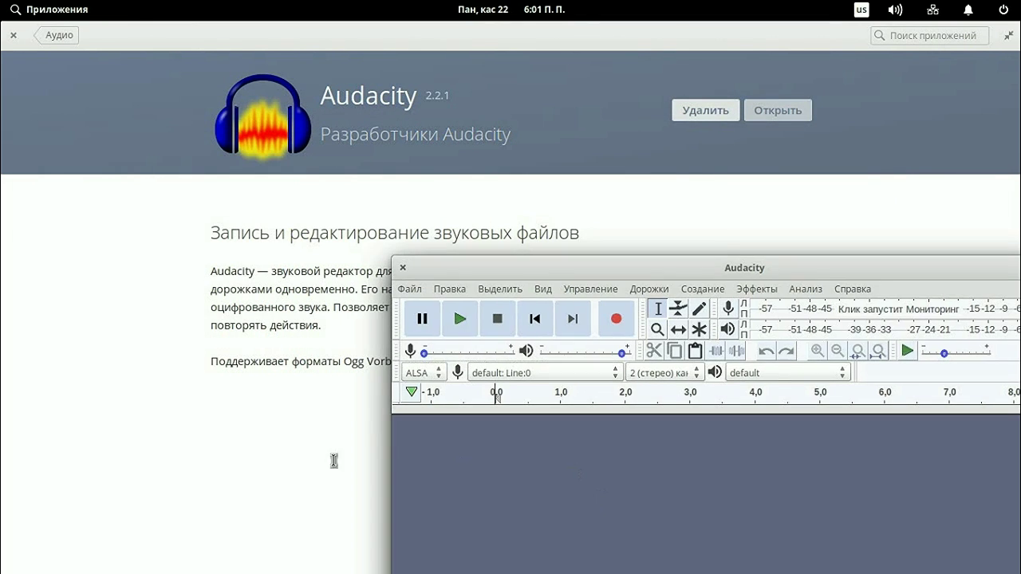
Step: In the multitasking view, visit the empty second workspace and return to the first
{"action": "left_click", "coordinate": [300, 555]}
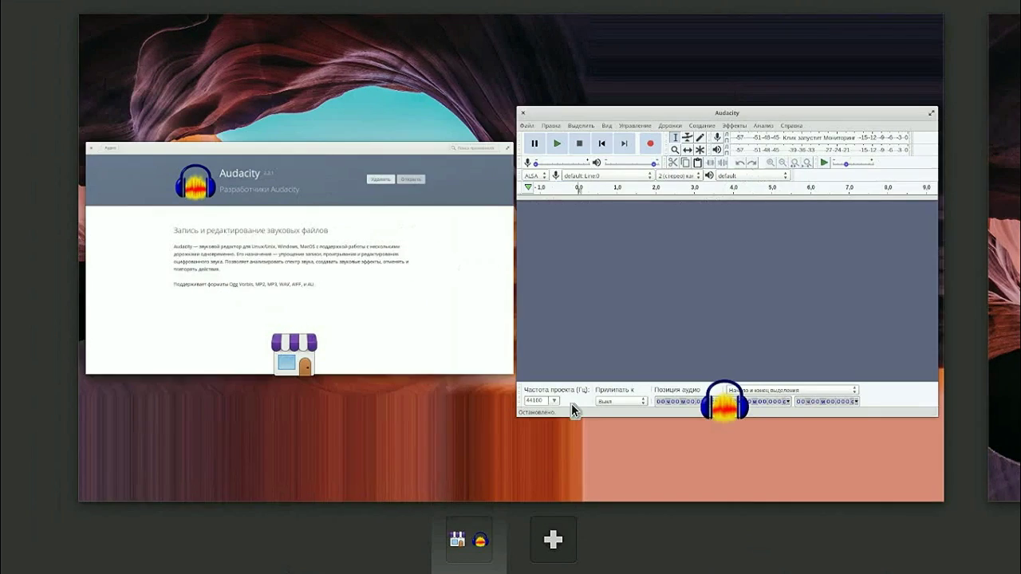
{"action": "left_click_drag", "start_coordinate": [718, 129], "coordinate": [78, 145]}
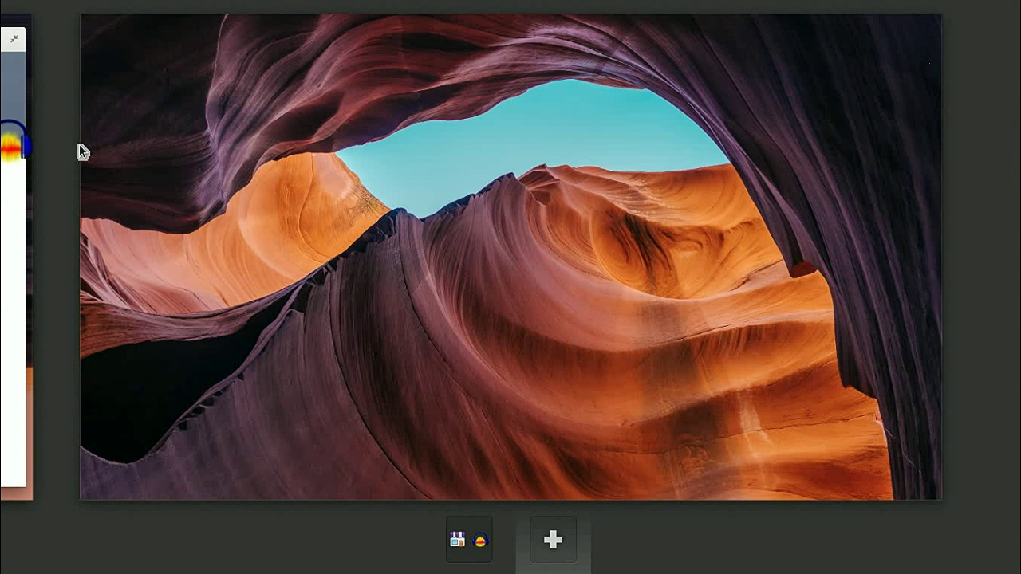
{"action": "left_click", "coordinate": [474, 547]}
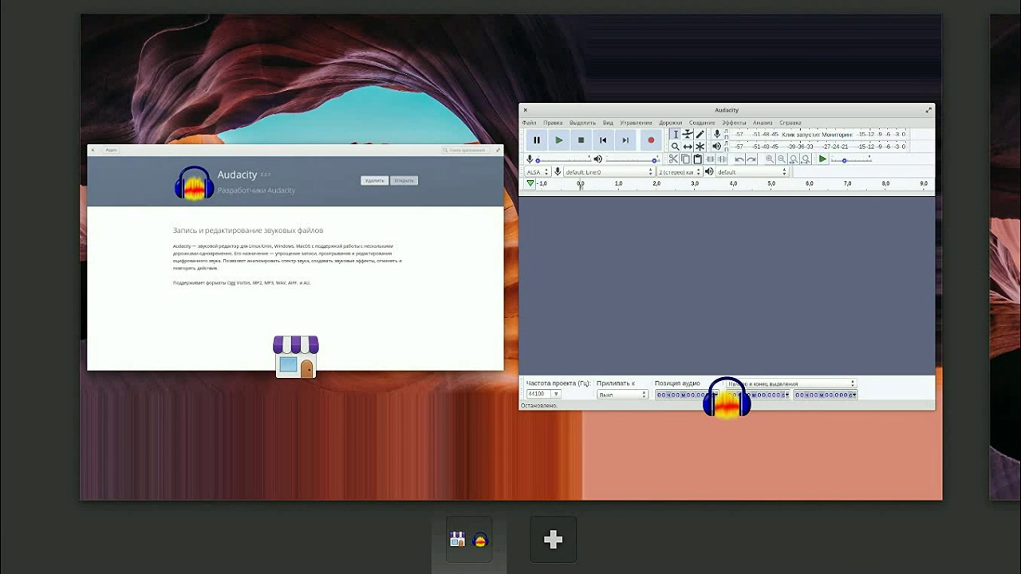
{"action": "left_click", "coordinate": [399, 165]}
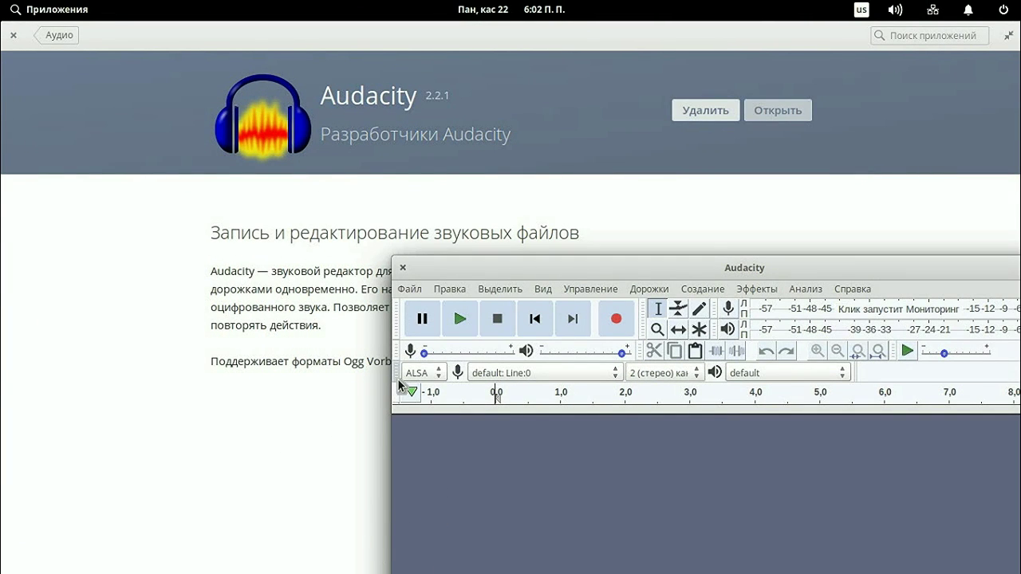
Step: Open and close the multitasking view twice more, then open System Settings
{"action": "left_click", "coordinate": [298, 553]}
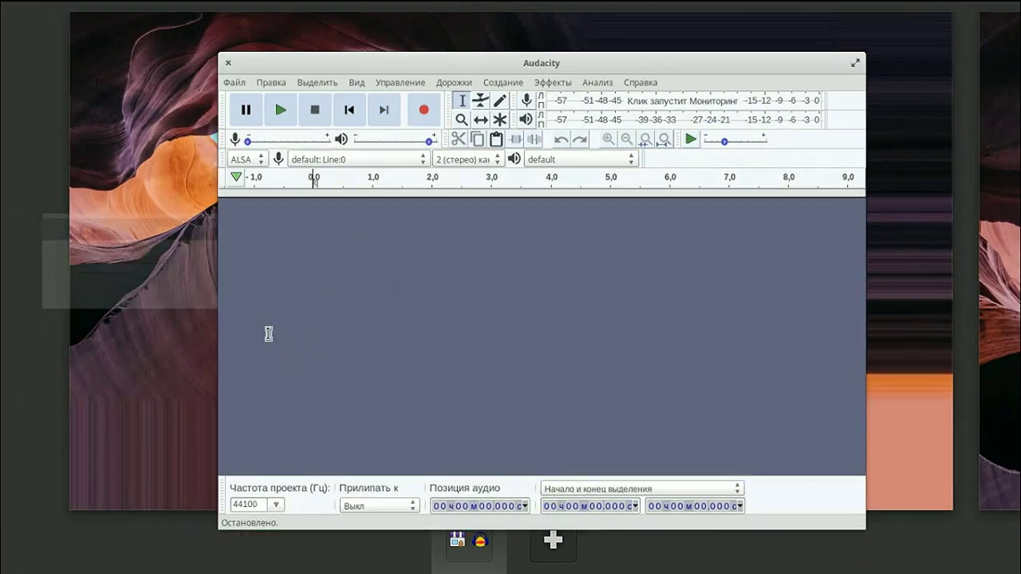
{"action": "left_click", "coordinate": [271, 336]}
{"action": "left_click", "coordinate": [298, 553]}
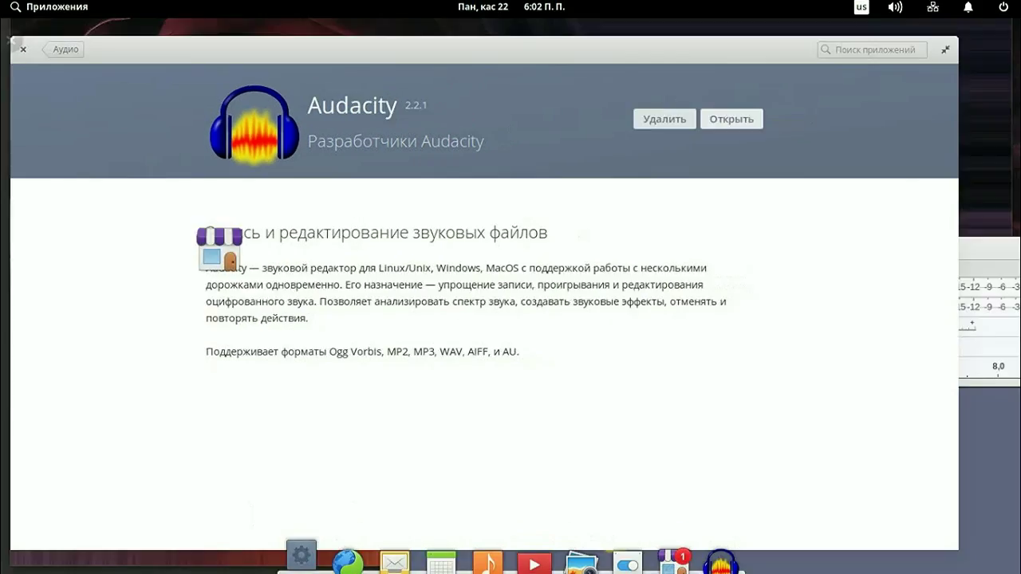
{"action": "left_click", "coordinate": [370, 406]}
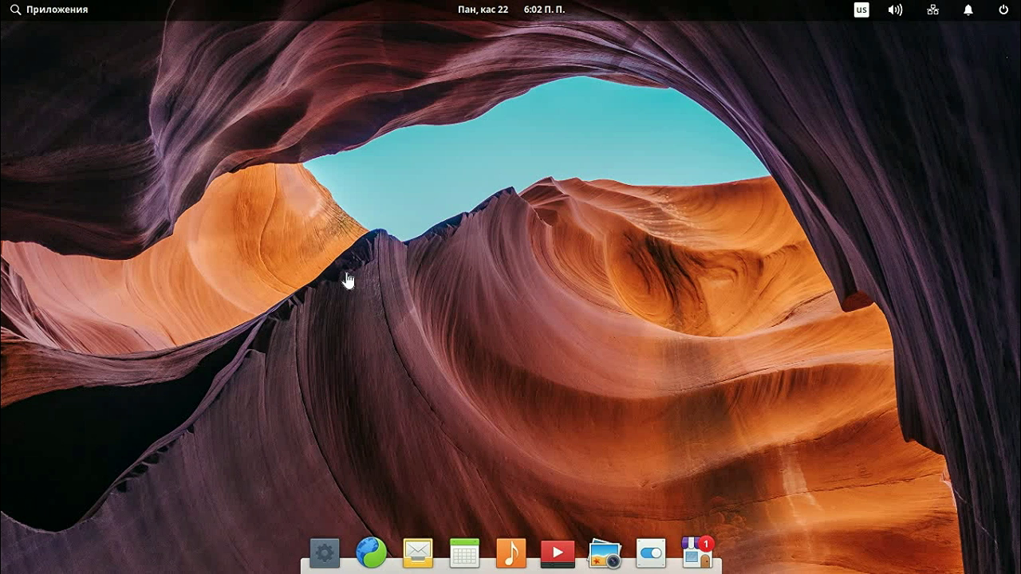
{"action": "left_click", "coordinate": [325, 553]}
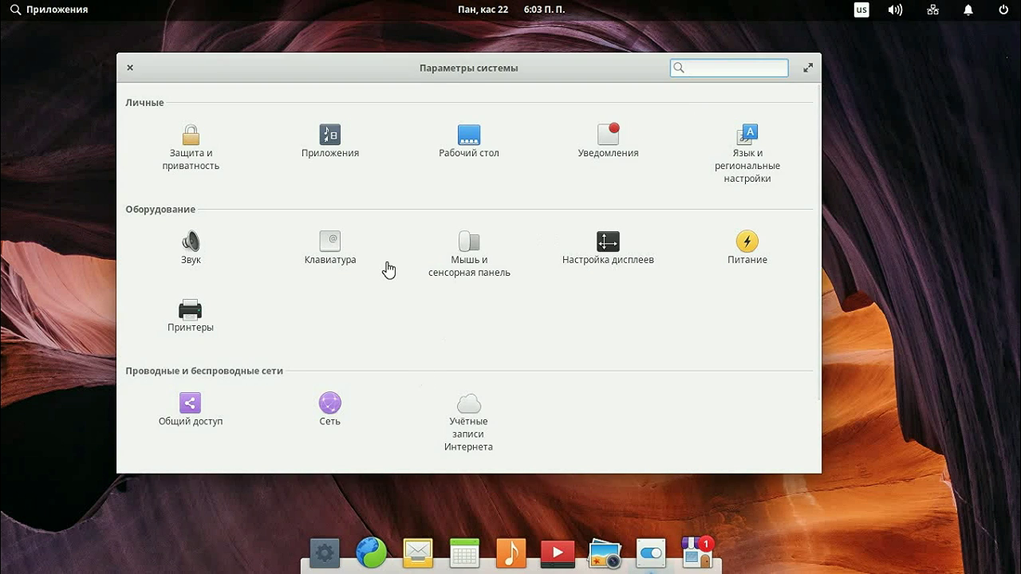
Step: Shift the settings window left, view Internet Accounts, and return to the overview
{"action": "left_click_drag", "start_coordinate": [483, 70], "coordinate": [422, 89]}
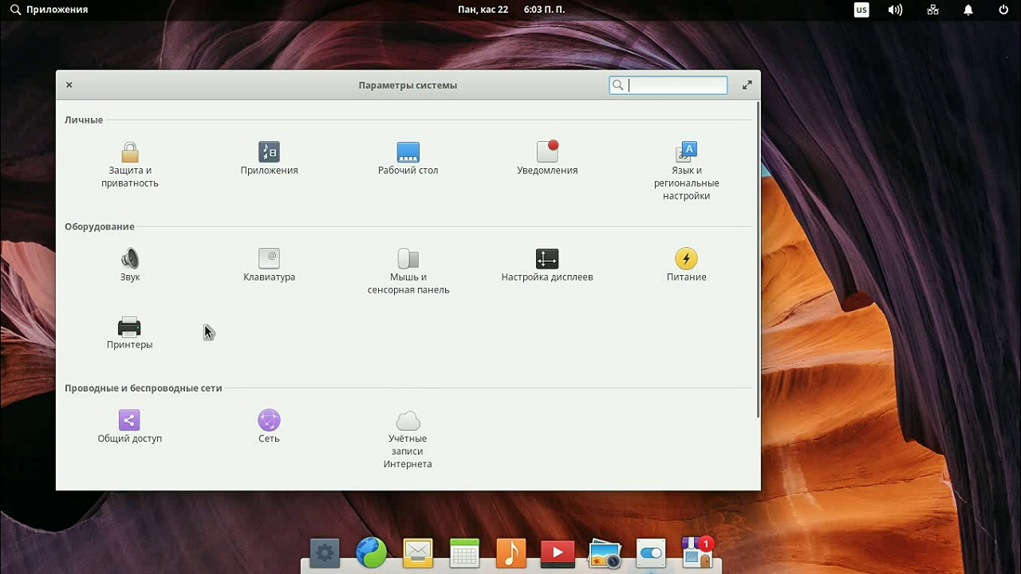
{"action": "left_click", "coordinate": [417, 455]}
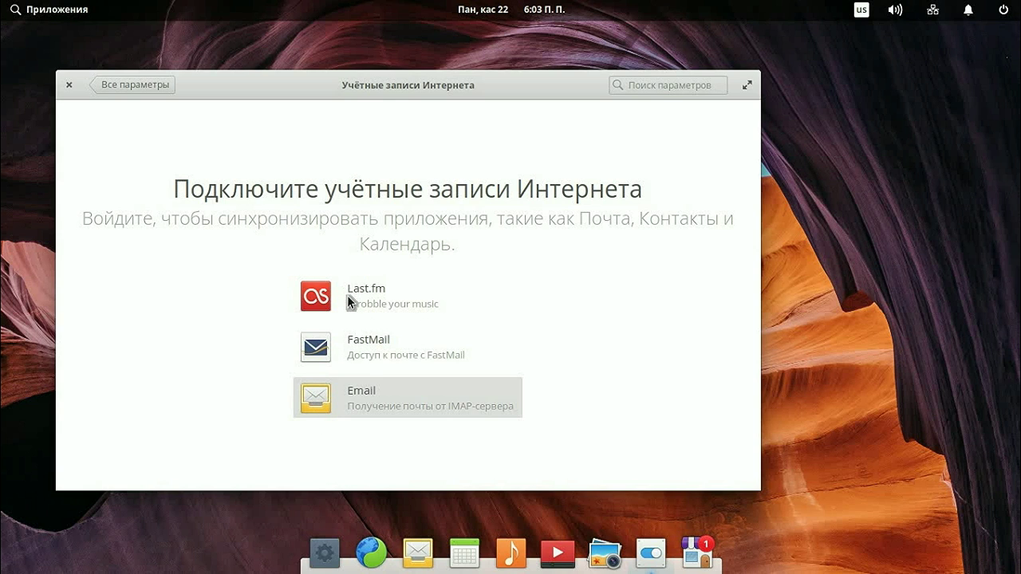
{"action": "left_click", "coordinate": [121, 84]}
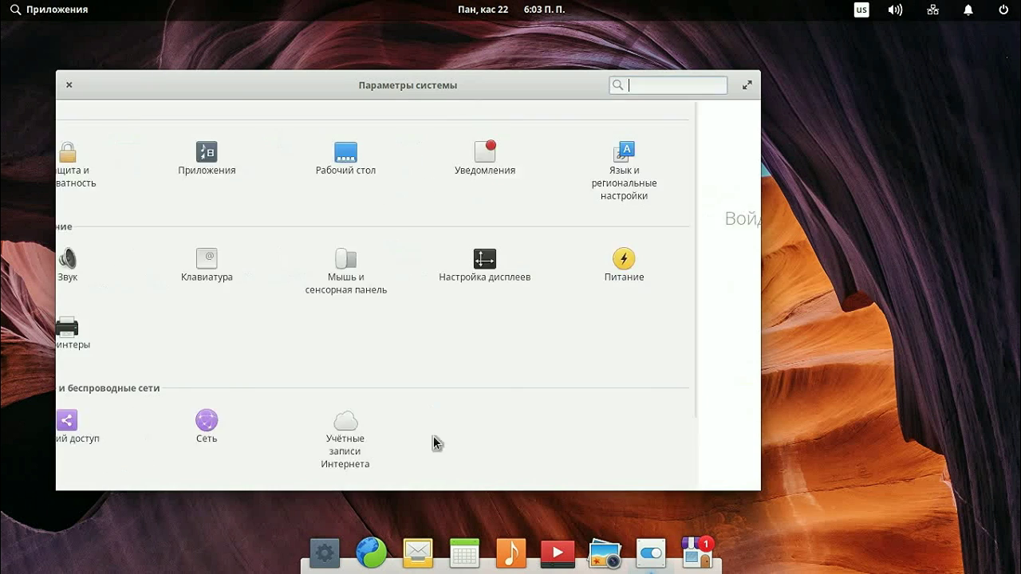
Step: Open the Рабочий стол settings and switch to its Док-панель tab
{"action": "left_click", "coordinate": [410, 164]}
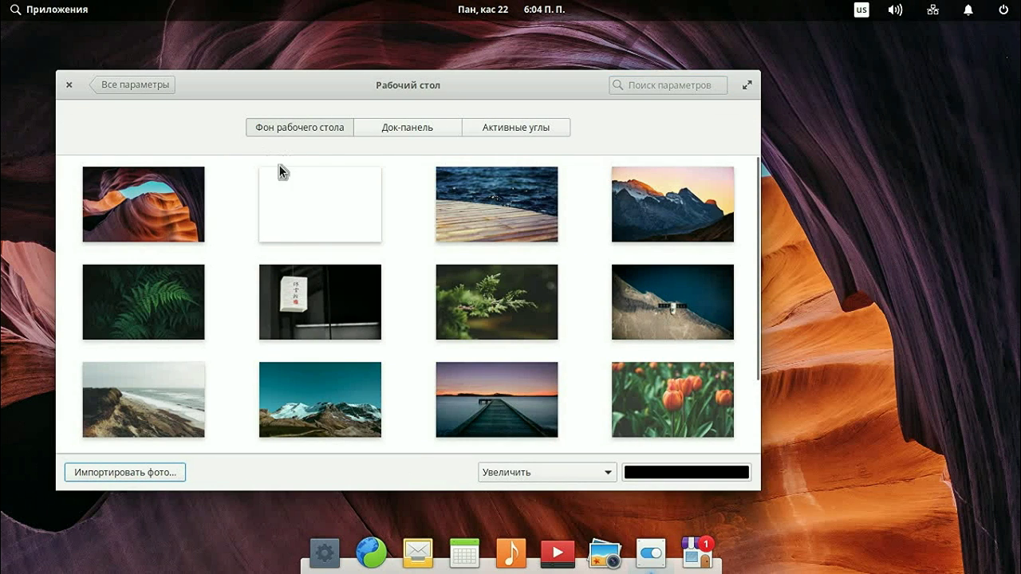
{"action": "left_click_drag", "start_coordinate": [369, 102], "coordinate": [419, 112]}
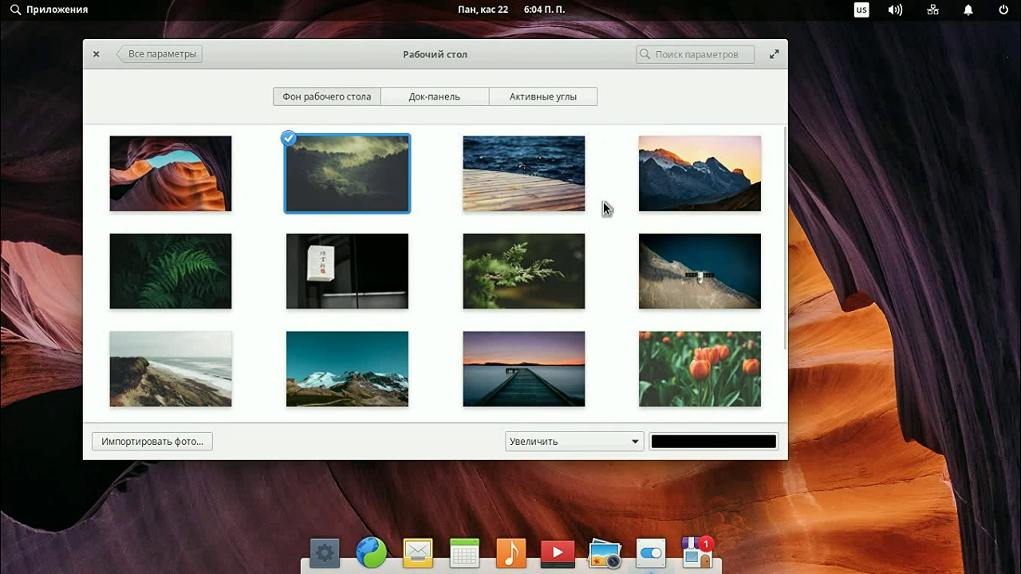
{"action": "left_click", "coordinate": [434, 97]}
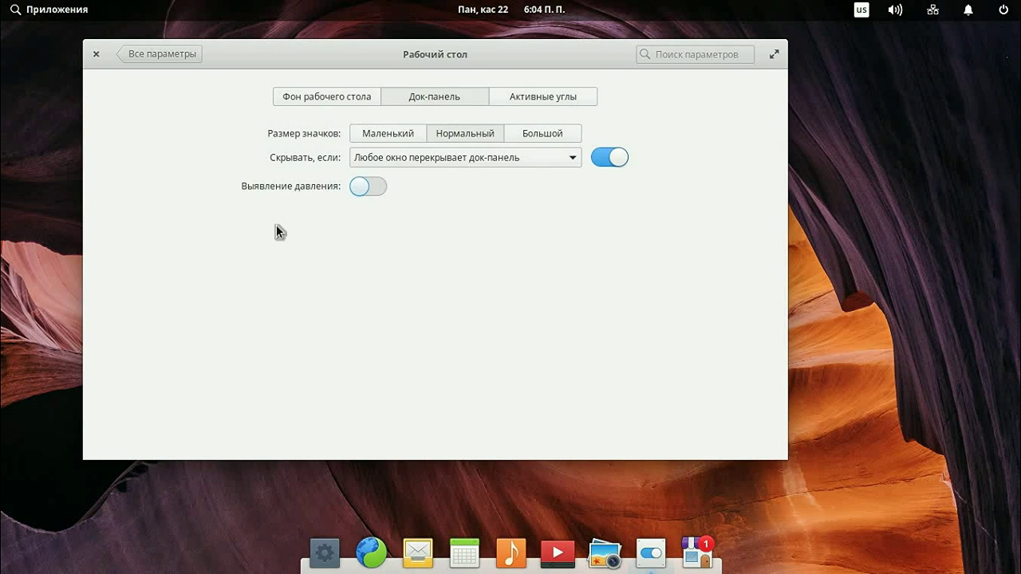
Step: Try small, large and normal dock icons, toggle dock hiding options, and close Calendar
{"action": "left_click", "coordinate": [382, 130]}
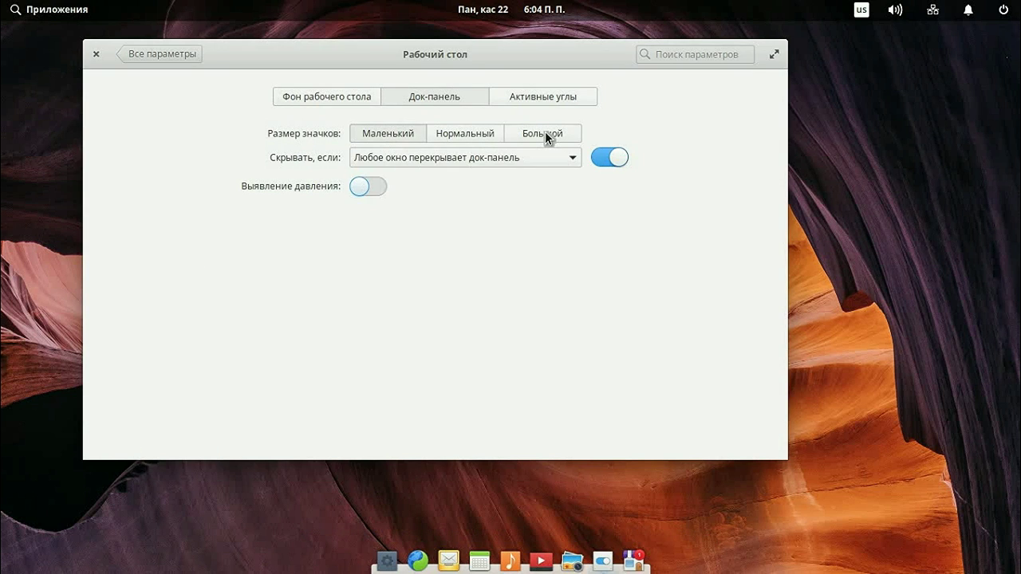
{"action": "left_click", "coordinate": [544, 131]}
{"action": "left_click", "coordinate": [485, 133]}
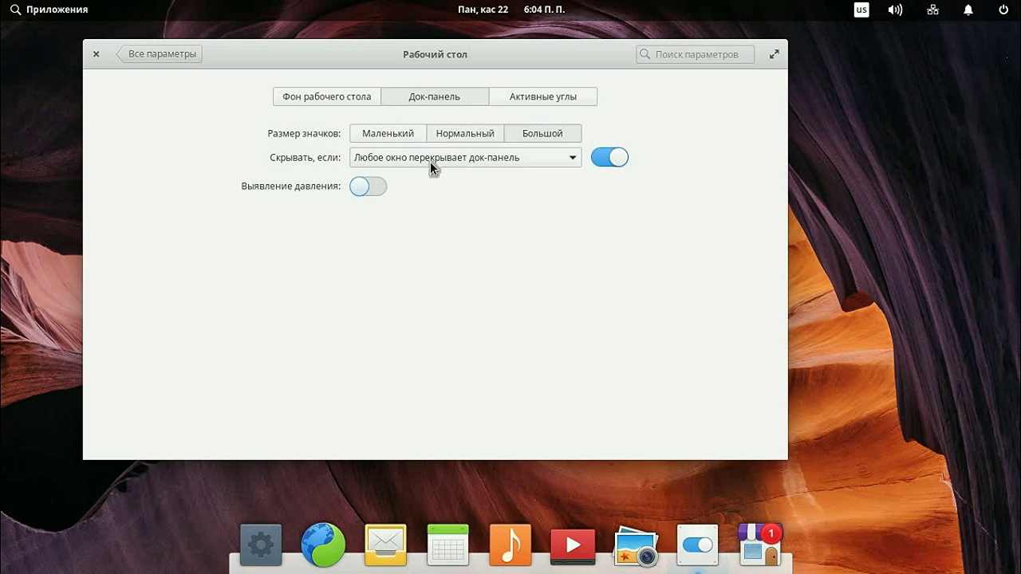
{"action": "left_click", "coordinate": [358, 186]}
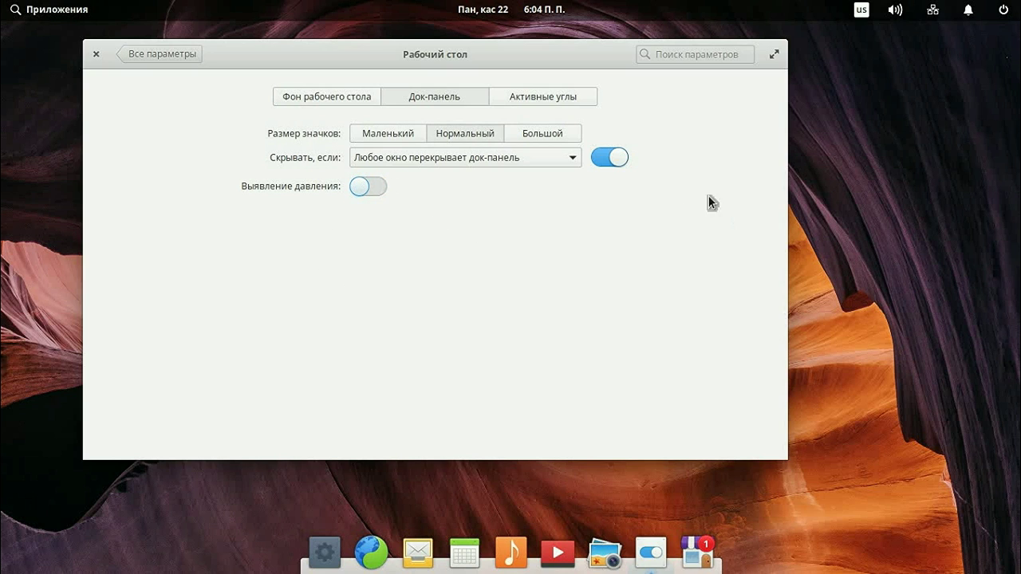
{"action": "left_click", "coordinate": [606, 158]}
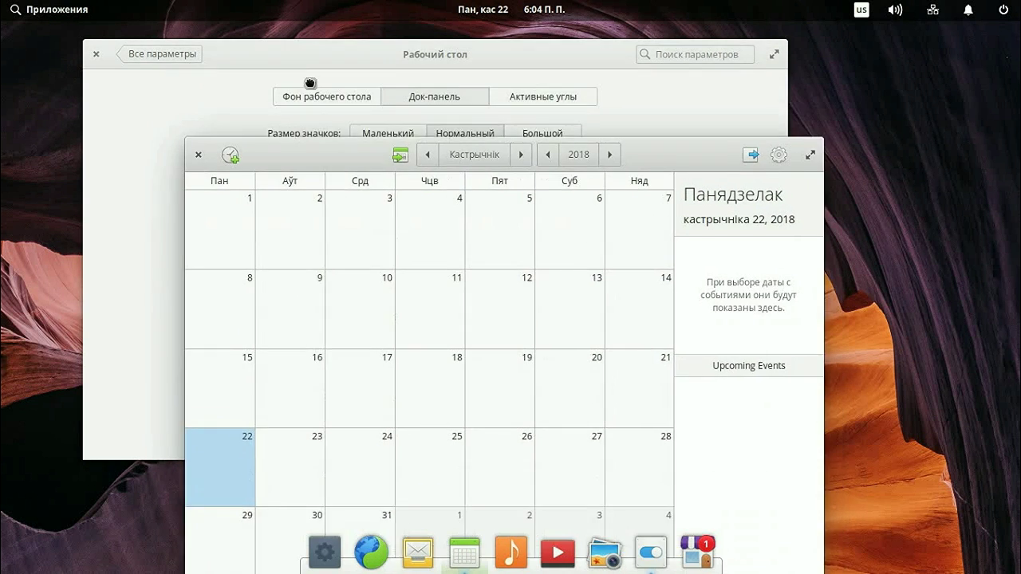
{"action": "left_click", "coordinate": [795, 83]}
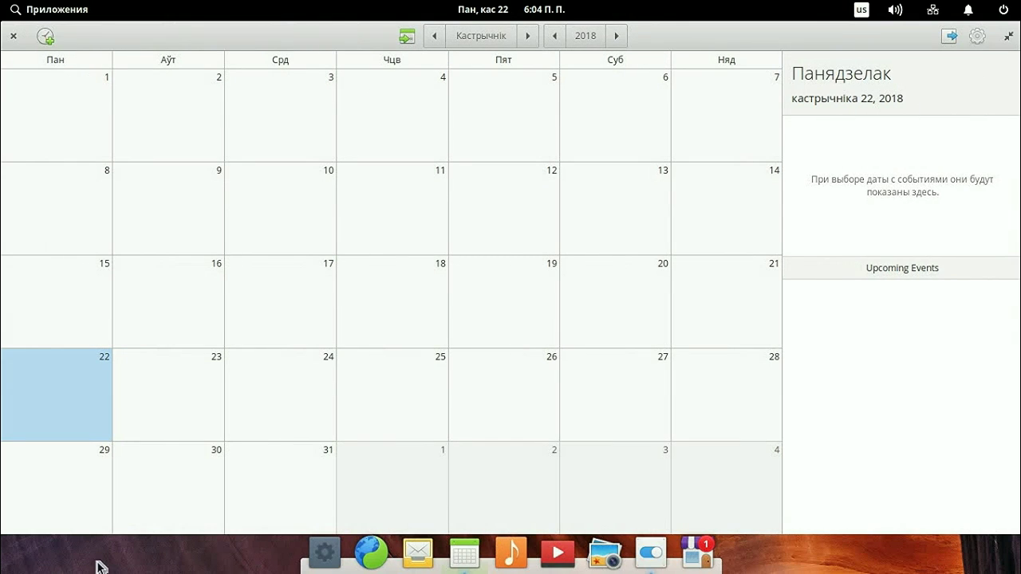
{"action": "left_click", "coordinate": [1010, 46]}
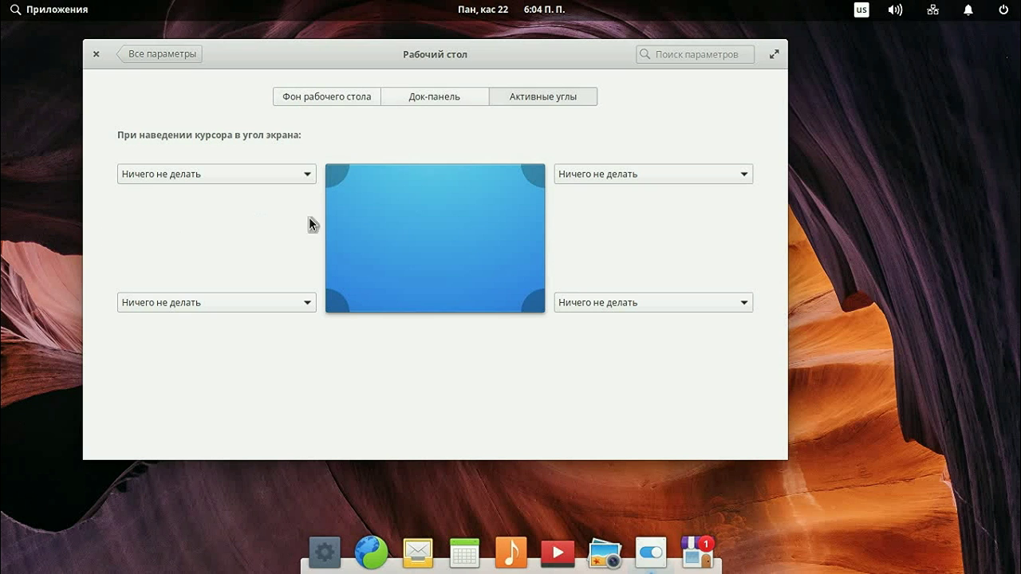
Step: Set bottom-left and bottom-right hot corners to Многозадачный вид, top-left back to nothing
{"action": "left_click", "coordinate": [215, 178]}
{"action": "left_click", "coordinate": [221, 194]}
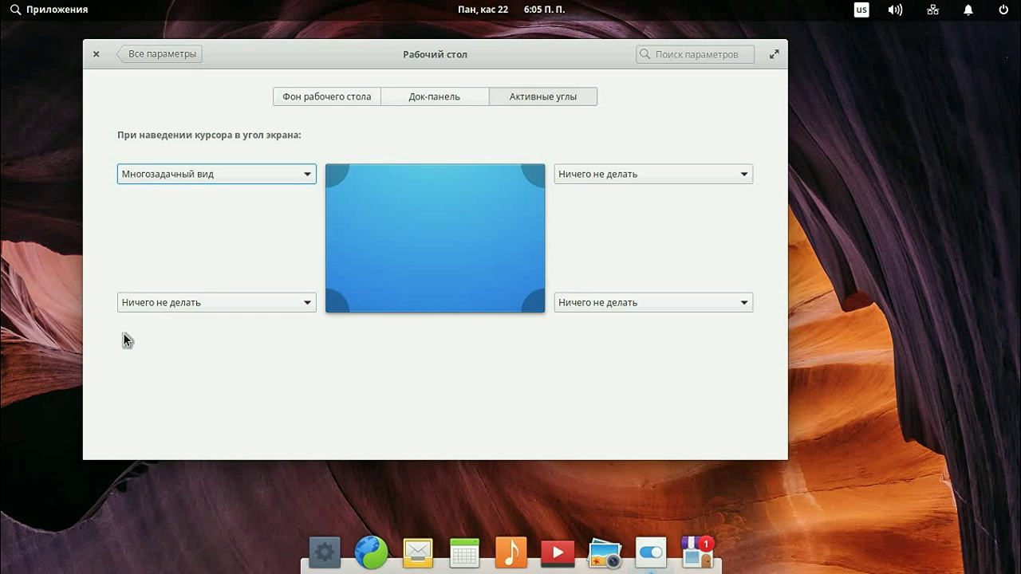
{"action": "left_click", "coordinate": [264, 172]}
{"action": "left_click", "coordinate": [175, 154]}
{"action": "left_click", "coordinate": [208, 303]}
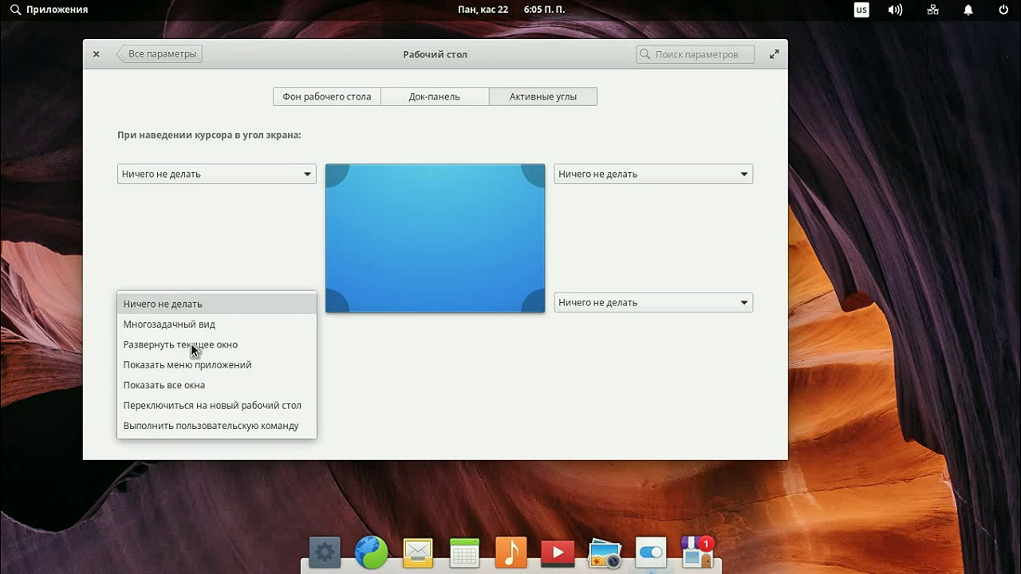
{"action": "left_click", "coordinate": [179, 324]}
{"action": "left_click", "coordinate": [639, 302]}
{"action": "left_click", "coordinate": [614, 324]}
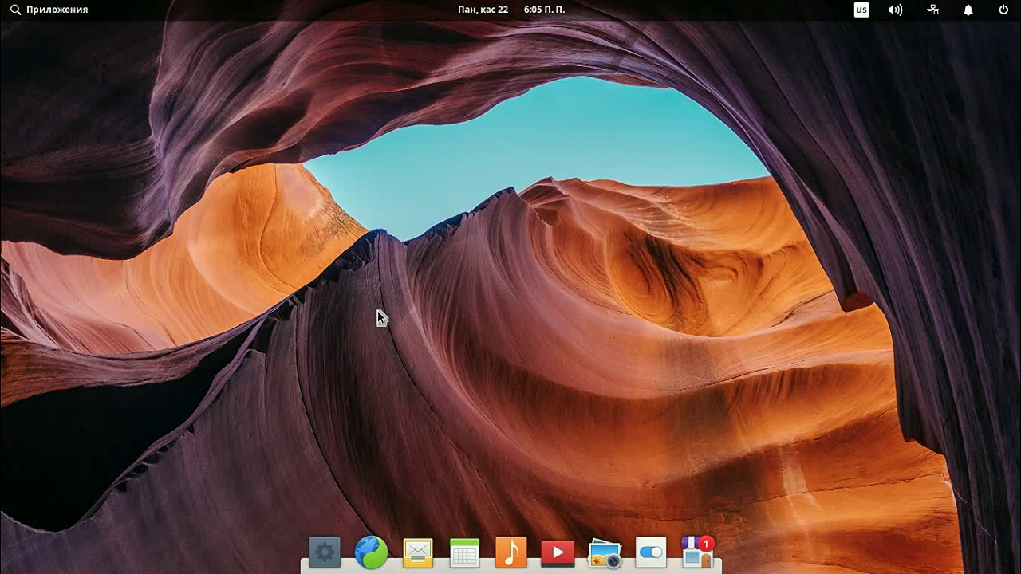
{"action": "left_click", "coordinate": [371, 554]}
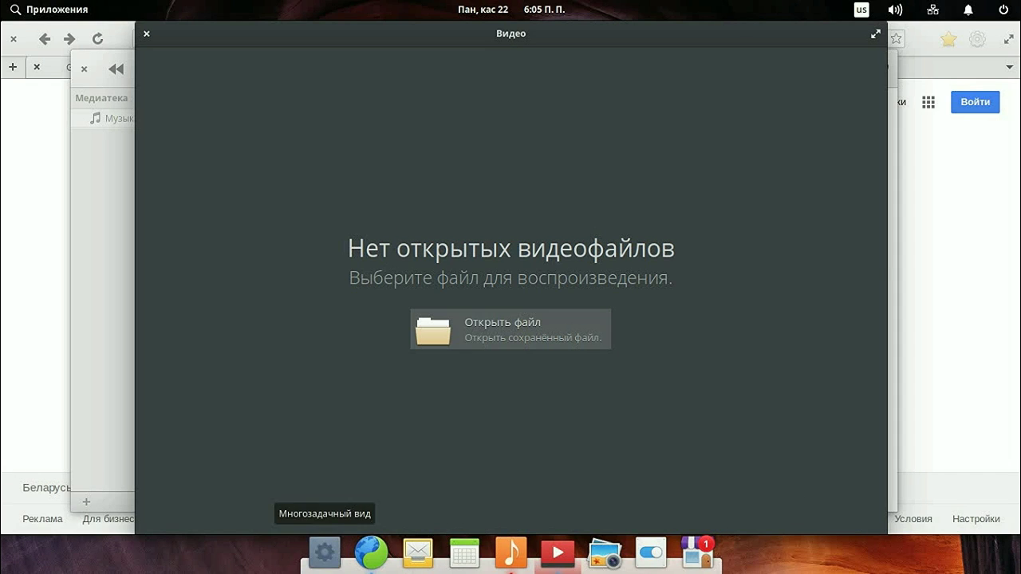
Step: In Multitasking View, close the Music and Videos windows, then close the Google browser window
{"action": "left_click", "coordinate": [343, 551]}
{"action": "left_click", "coordinate": [306, 269]}
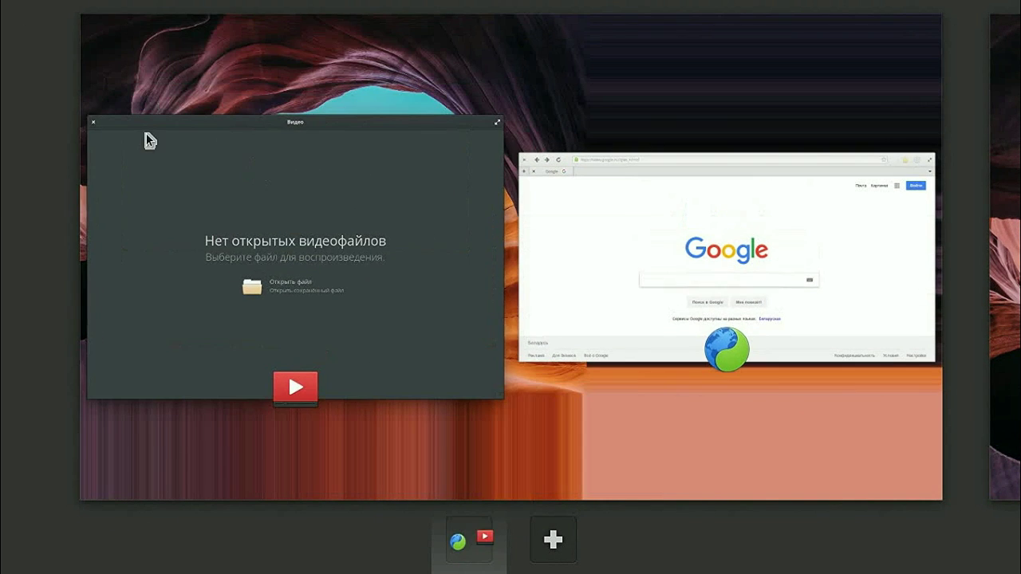
{"action": "left_click", "coordinate": [87, 114]}
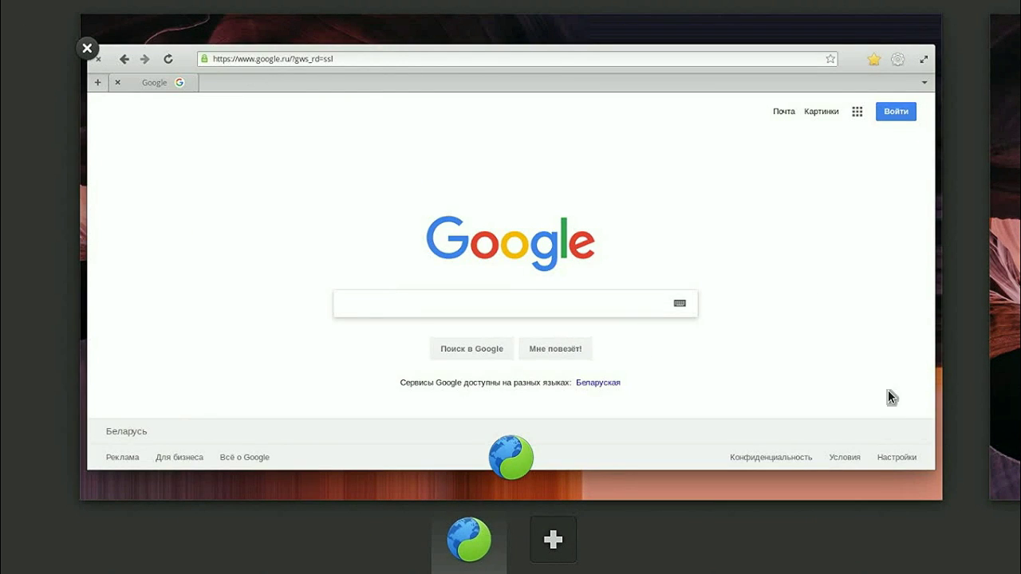
{"action": "left_click", "coordinate": [763, 369]}
{"action": "key", "text": "ctrl+w"}
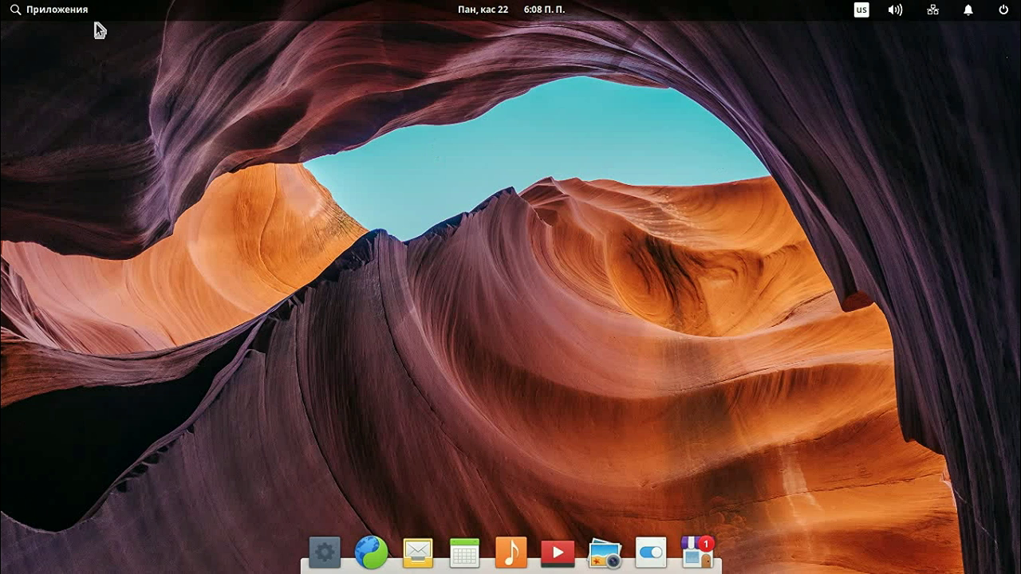
Step: Browse the AppCenter categories Аудио и видео and Графика, then close AppCenter
{"action": "left_click", "coordinate": [66, 17]}
{"action": "left_click", "coordinate": [48, 80]}
{"action": "left_click", "coordinate": [113, 60]}
{"action": "left_click", "coordinate": [29, 102]}
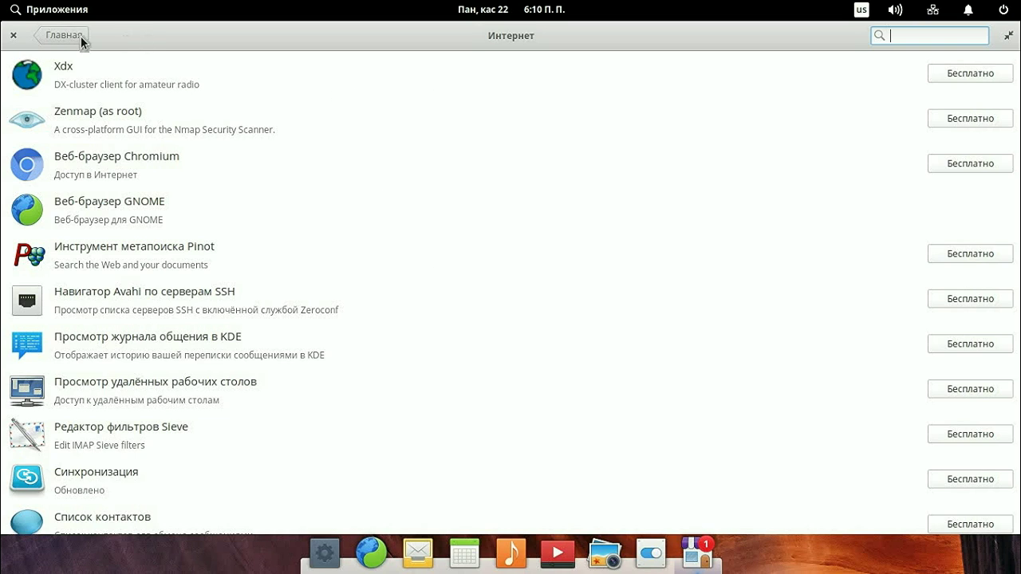
{"action": "left_click", "coordinate": [12, 35]}
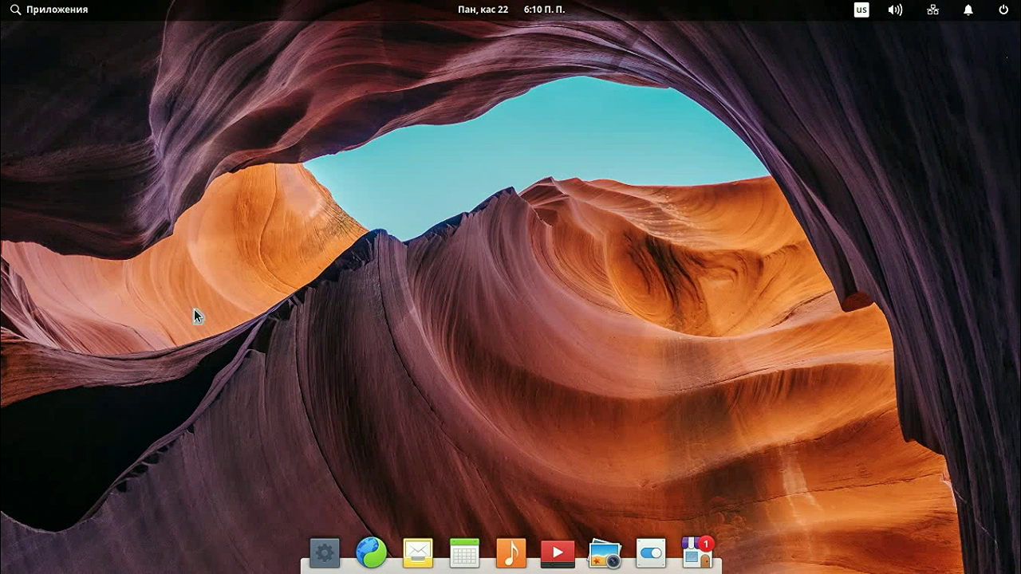
Step: Launch Файлы from the Системные утилиты section of the Приложения menu
{"action": "left_click", "coordinate": [16, 14]}
{"action": "left_click", "coordinate": [61, 198]}
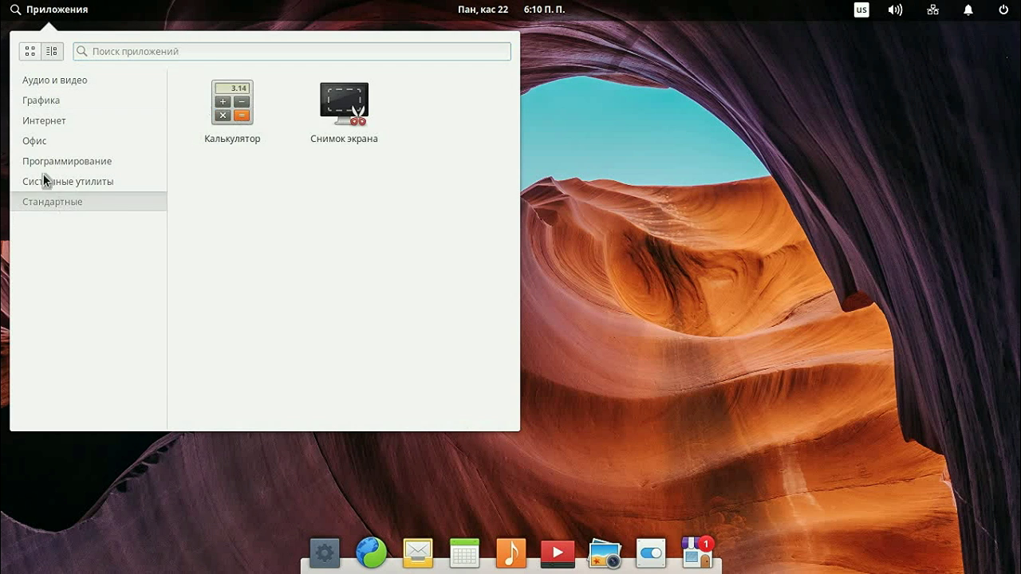
{"action": "left_click", "coordinate": [62, 186]}
{"action": "left_click", "coordinate": [357, 207]}
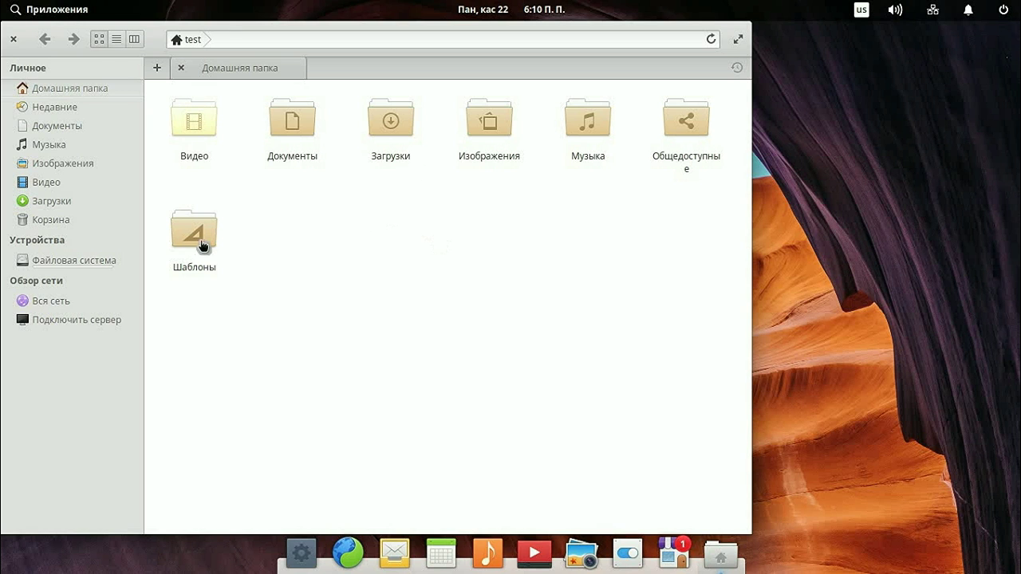
Step: Quit Files with Ctrl+Q, then launch Epiphany from the dock and close it again
{"action": "key", "text": "ctrl+q"}
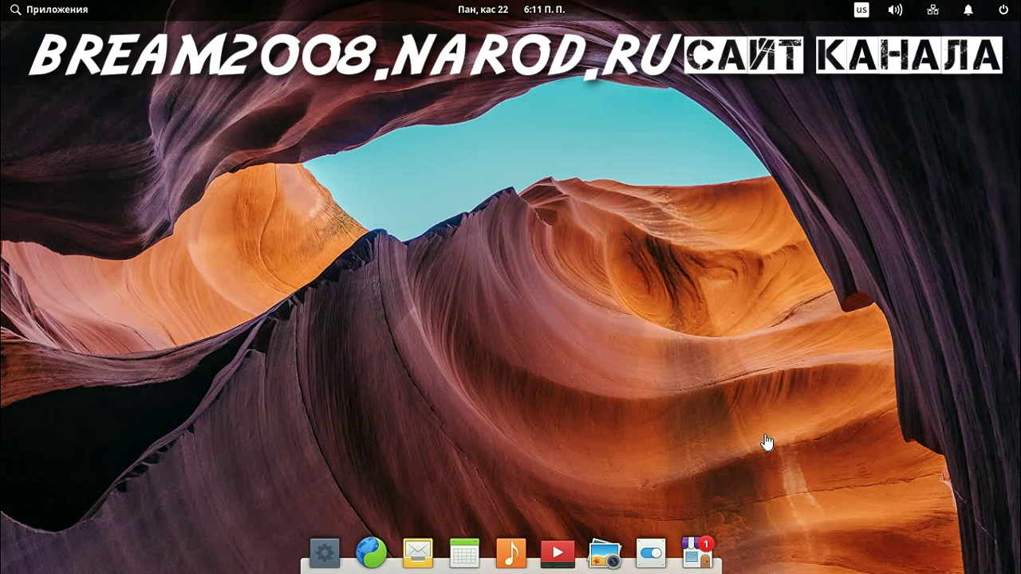
{"action": "left_click", "coordinate": [371, 552]}
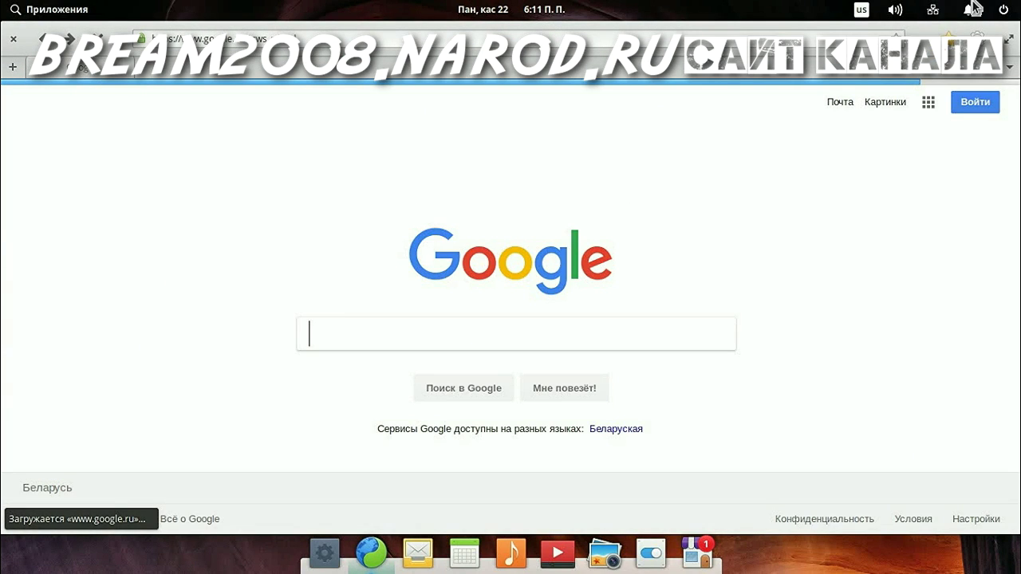
{"action": "left_click", "coordinate": [14, 38]}
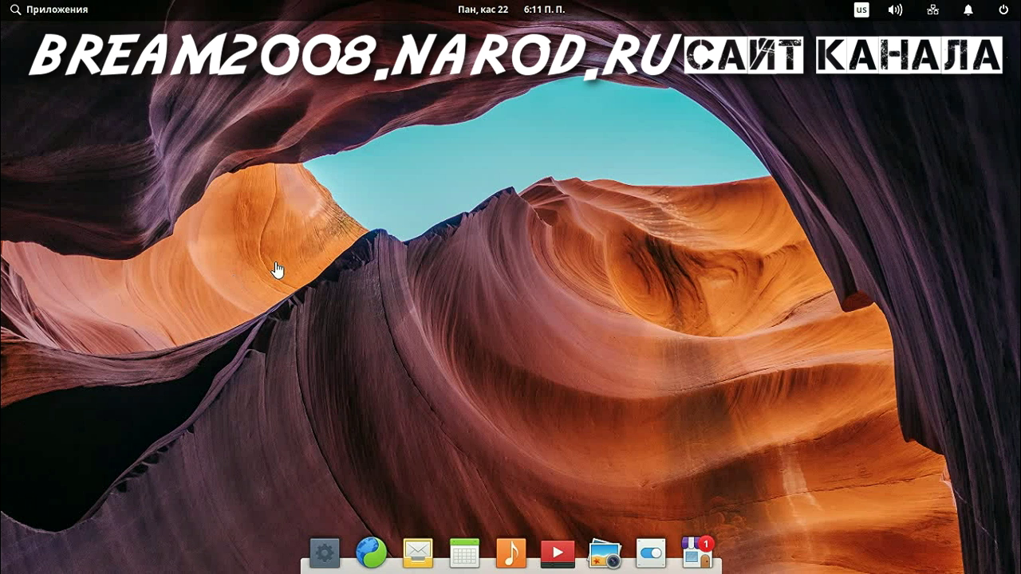